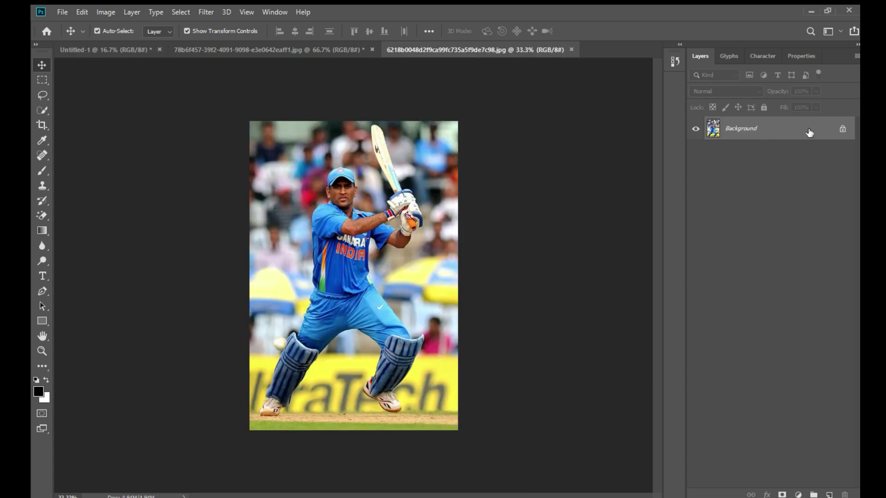
# Unlock the Background of the cricketer photo so it becomes a regular layer.
pyautogui.click(810, 132)
pyautogui.scroll(5, 382, 158)
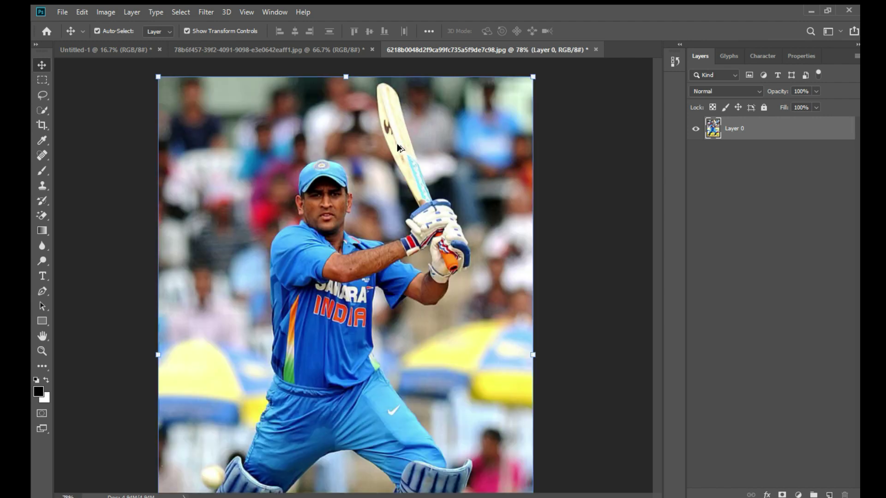
# Start a Pen tool path near the bat's tip and trace the bat's right edge down to the glove.
pyautogui.click(44, 292)
pyautogui.scroll(2, 133, 246)
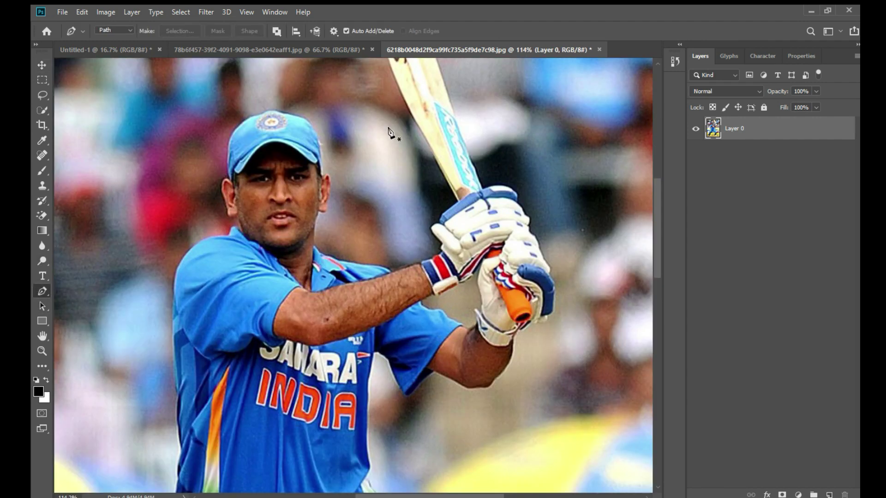
pyautogui.scroll(3, 476, 159)
pyautogui.scroll(5, 489, 155)
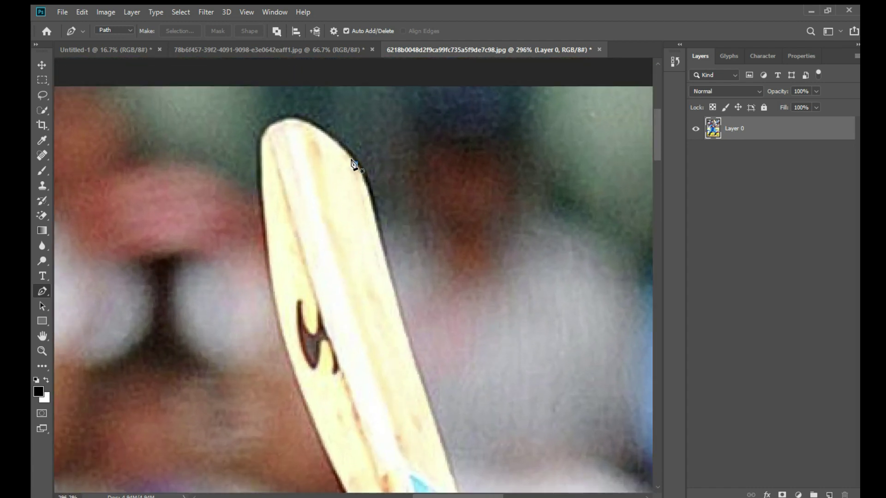
pyautogui.click(354, 161)
pyautogui.moveTo(368, 189); pyautogui.dragTo(371, 205)
pyautogui.click(404, 335)
pyautogui.click(427, 401)
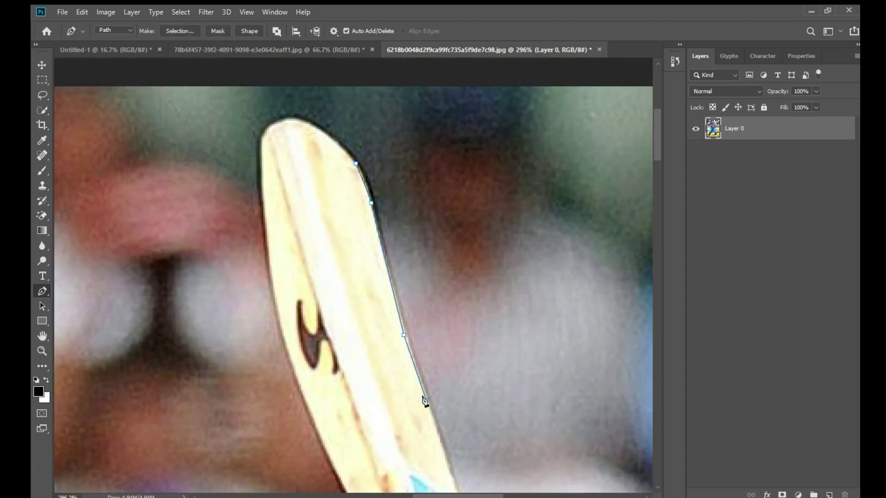
pyautogui.scroll(-8, 427, 401)
pyautogui.click(455, 214)
pyautogui.click(485, 293)
pyautogui.click(503, 343)
pyautogui.click(509, 354)
# Continue the path around the outer edge of both batting gloves to the end of the bat's orange handle.
pyautogui.click(536, 347)
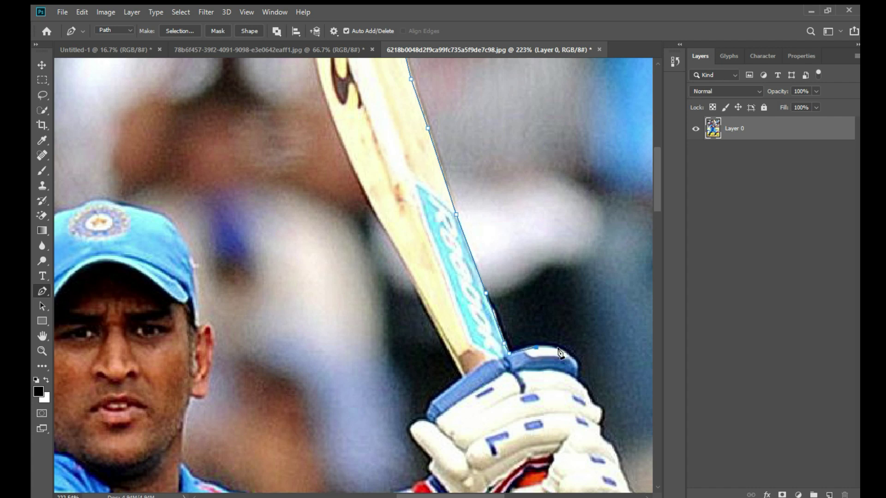
pyautogui.click(561, 351)
pyautogui.click(580, 384)
pyautogui.click(599, 414)
pyautogui.scroll(-5, 598, 414)
pyautogui.click(589, 247)
pyautogui.click(604, 266)
pyautogui.click(619, 303)
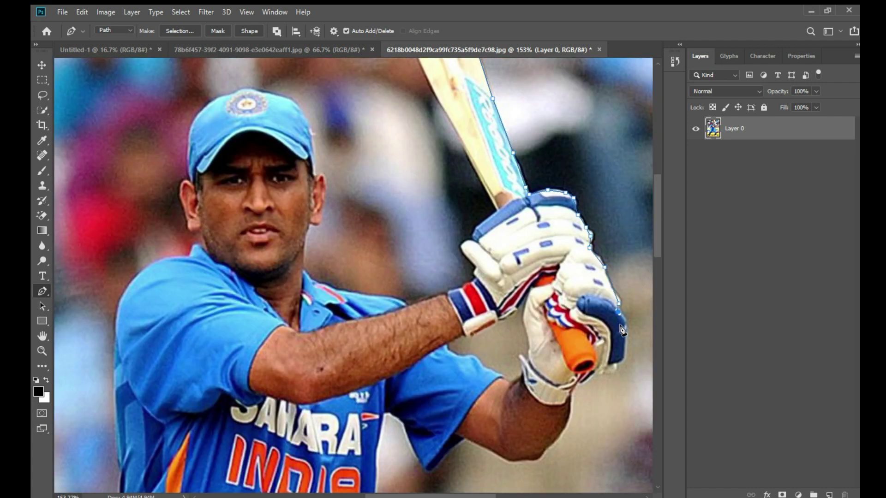
pyautogui.click(625, 348)
pyautogui.click(618, 365)
pyautogui.moveTo(594, 372); pyautogui.dragTo(589, 377)
# Extend the path from the lower glove's wrist around the elbow to the edge of the right-hand sleeve.
pyautogui.click(571, 389)
pyautogui.scroll(-4, 570, 389)
pyautogui.click(534, 302)
pyautogui.click(505, 299)
pyautogui.click(467, 281)
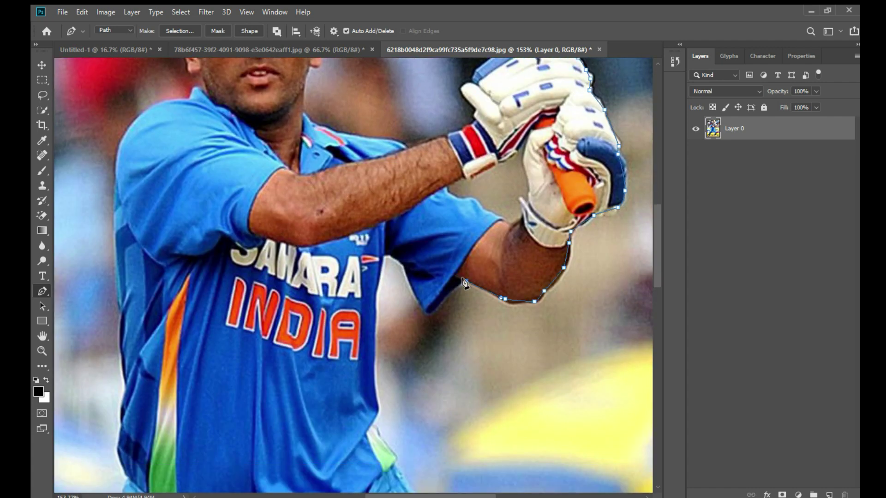
# Trace the right-hand sleeve's hem and armpit, and continue down the shirt's right side to its green hem.
pyautogui.click(455, 289)
pyautogui.click(434, 305)
pyautogui.click(429, 312)
pyautogui.click(416, 287)
pyautogui.click(375, 294)
pyautogui.click(375, 315)
pyautogui.click(374, 353)
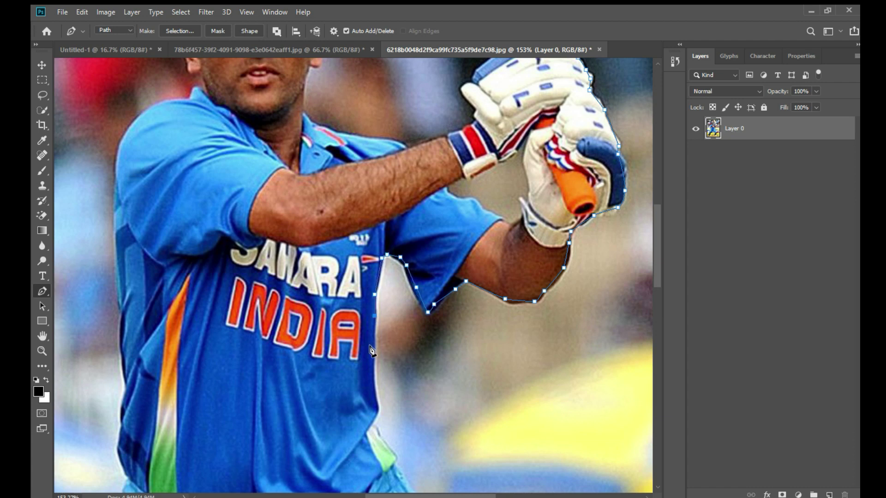
pyautogui.scroll(-5, 374, 353)
pyautogui.click(373, 182)
pyautogui.click(374, 210)
pyautogui.click(376, 234)
pyautogui.click(390, 266)
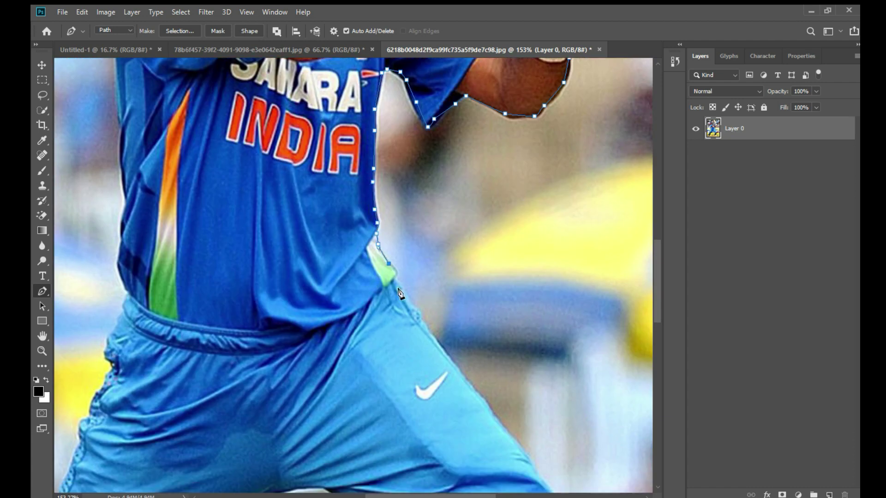
# Extend the path down the outer edge of the right-hand trouser leg to the top of the knee pad.
pyautogui.scroll(-2, 398, 287)
pyautogui.click(399, 204)
pyautogui.click(423, 249)
pyautogui.click(452, 290)
pyautogui.scroll(-4, 480, 308)
pyautogui.click(482, 185)
pyautogui.click(506, 218)
pyautogui.click(525, 242)
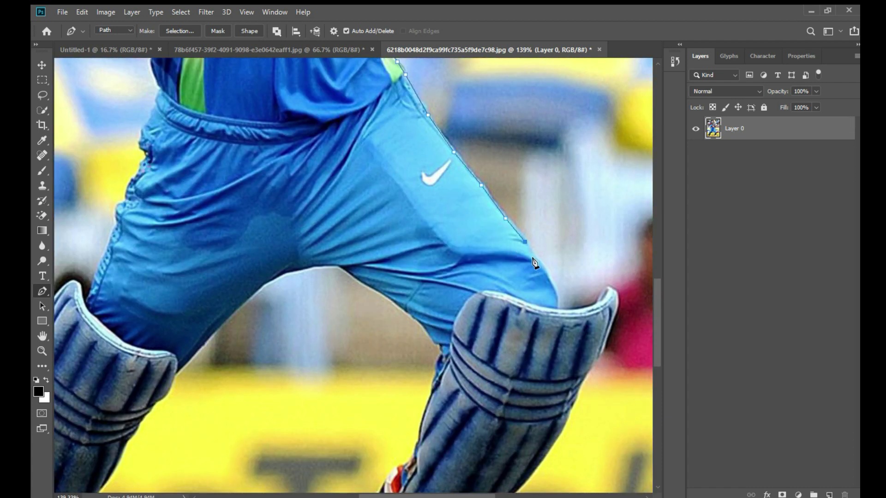
pyautogui.click(539, 267)
pyautogui.click(550, 281)
# Trace the top rim and outer edge of the right-hand leg pad down to just above the shoe.
pyautogui.click(579, 310)
pyautogui.click(599, 304)
pyautogui.click(602, 294)
pyautogui.click(610, 288)
pyautogui.click(615, 294)
pyautogui.scroll(-5, 608, 276)
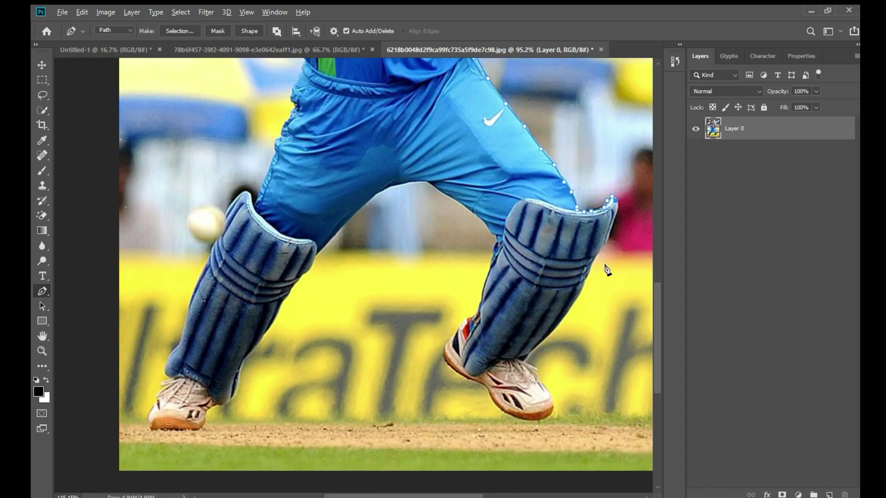
pyautogui.scroll(6, 608, 275)
pyautogui.click(623, 151)
pyautogui.scroll(-3, 455, 414)
pyautogui.click(454, 333)
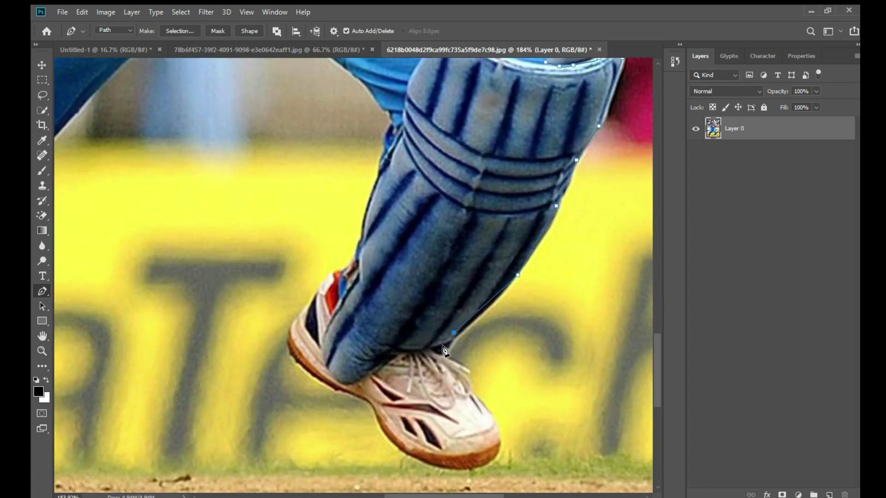
# Continue the path around the toe, sole and heel of the right-hand shoe.
pyautogui.click(444, 352)
pyautogui.click(473, 395)
pyautogui.click(493, 421)
pyautogui.click(499, 450)
pyautogui.click(470, 467)
pyautogui.click(424, 460)
pyautogui.click(346, 391)
pyautogui.click(318, 379)
pyautogui.click(289, 356)
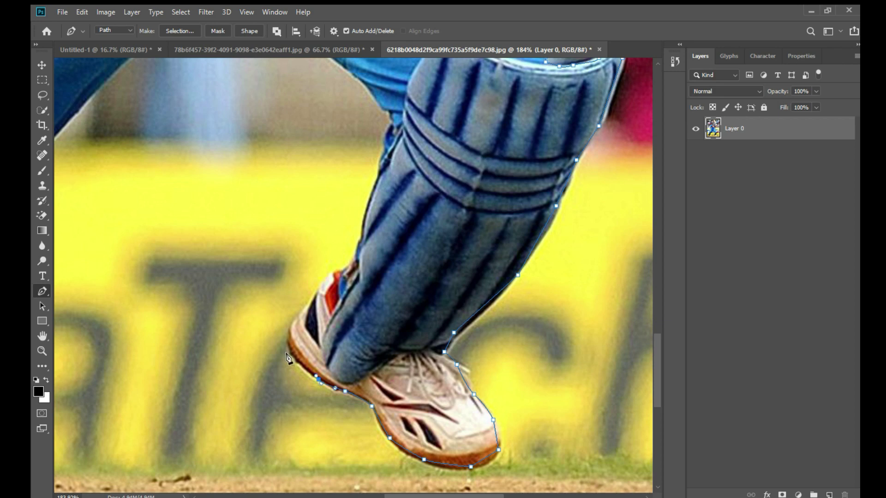
pyautogui.click(289, 328)
pyautogui.click(307, 303)
pyautogui.click(325, 277)
# Extend the path up the inner edge of the right-hand leg pad to the trousers behind the knee.
pyautogui.click(349, 265)
pyautogui.click(362, 234)
pyautogui.click(388, 334)
pyautogui.click(400, 303)
pyautogui.click(402, 280)
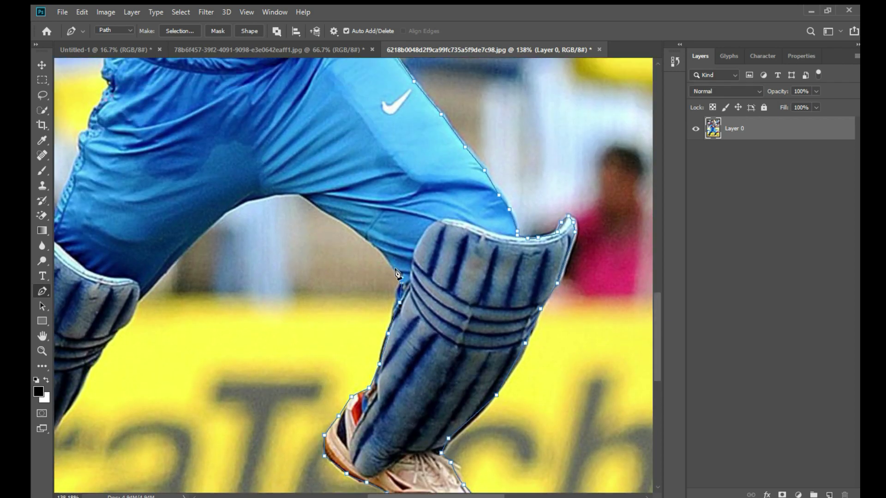
# Trace the inner trouser edges from the right-hand knee over the crotch onto the left-hand thigh.
pyautogui.click(399, 272)
pyautogui.click(380, 252)
pyautogui.click(351, 228)
pyautogui.click(316, 205)
pyautogui.click(303, 197)
pyautogui.scroll(2, 319, 232)
pyautogui.click(420, 120)
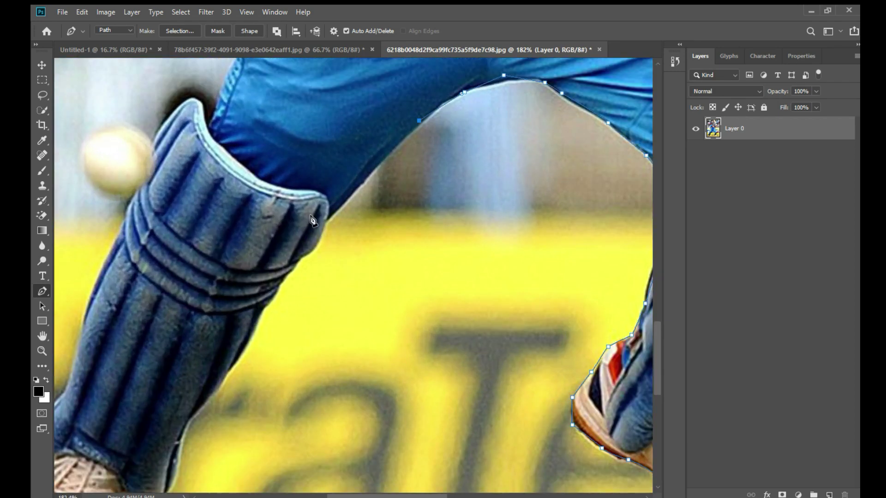
# Continue the path down the inner edge of the left-hand leg pad to its lower end.
pyautogui.click(326, 215)
pyautogui.click(319, 237)
pyautogui.click(295, 261)
pyautogui.click(272, 300)
pyautogui.click(254, 318)
pyautogui.scroll(1, 316, 168)
pyautogui.click(359, 160)
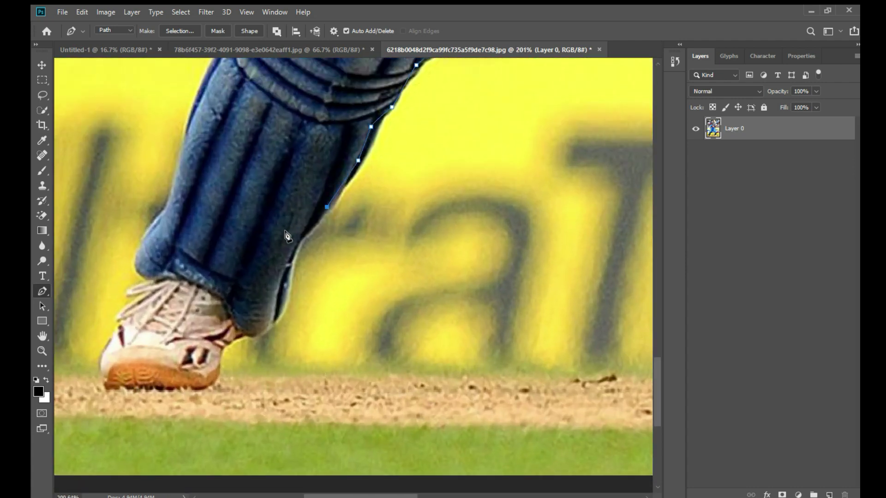
pyautogui.click(327, 207)
pyautogui.click(297, 245)
pyautogui.click(286, 289)
pyautogui.click(282, 314)
# Trace around the left-hand shoe's sole, toe and laces up to the bottom of the pad.
pyautogui.click(214, 361)
pyautogui.click(209, 384)
pyautogui.click(121, 386)
pyautogui.click(103, 365)
pyautogui.click(121, 319)
pyautogui.click(148, 282)
# Extend the path up the outer edge of the left-hand leg pad to near its top.
pyautogui.click(164, 210)
pyautogui.scroll(-2, 240, 178)
pyautogui.scroll(2, 240, 177)
pyautogui.click(205, 306)
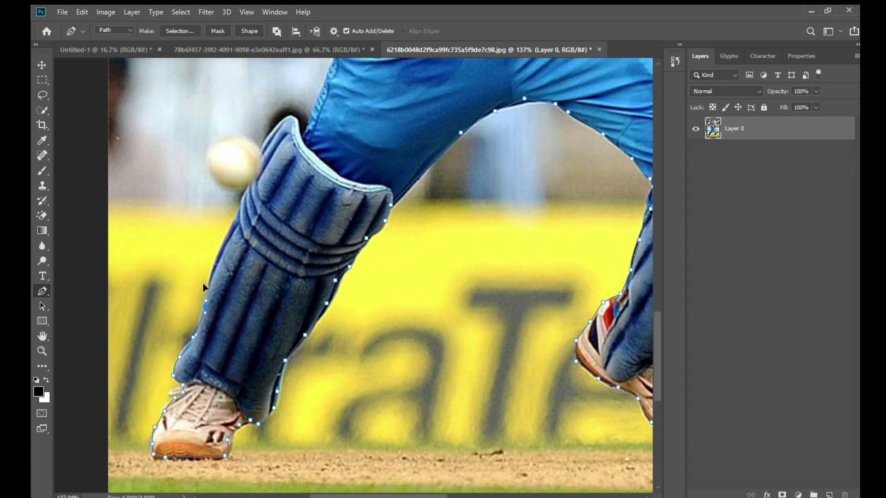
pyautogui.click(209, 279)
pyautogui.click(225, 241)
pyautogui.click(253, 180)
pyautogui.click(263, 152)
# Trace the outer edge of the left-hand trouser leg from the top of the pad up to the waistband.
pyautogui.click(303, 136)
pyautogui.click(309, 120)
pyautogui.scroll(6, 360, 176)
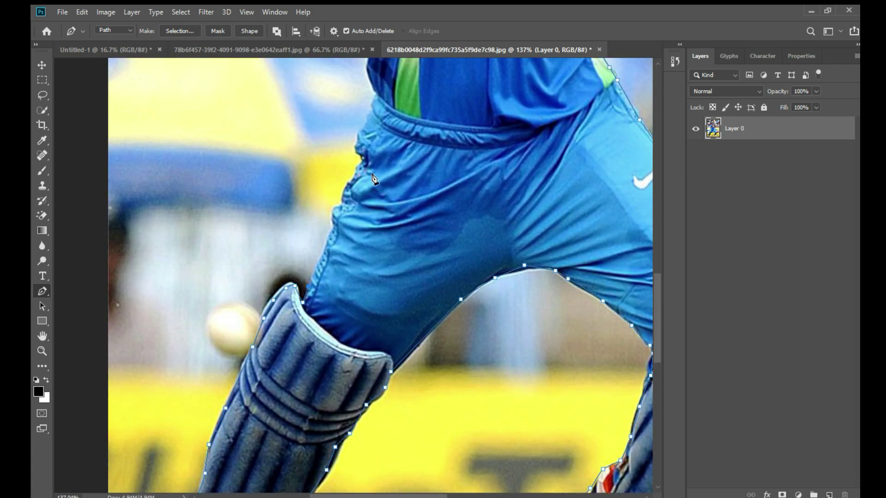
pyautogui.click(337, 349)
pyautogui.click(336, 337)
pyautogui.scroll(4, 364, 239)
pyautogui.click(361, 416)
pyautogui.click(378, 382)
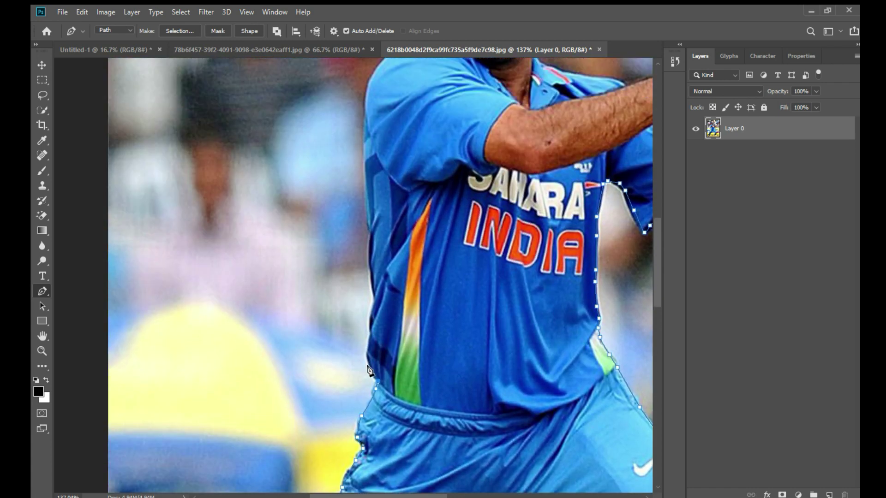
# Continue the path up the shirt's left side from the waist to the upper sleeve.
pyautogui.click(368, 348)
pyautogui.click(372, 329)
pyautogui.click(377, 300)
pyautogui.click(374, 281)
pyautogui.click(368, 258)
pyautogui.scroll(3, 369, 227)
pyautogui.click(367, 296)
pyautogui.click(363, 221)
pyautogui.scroll(1, 365, 219)
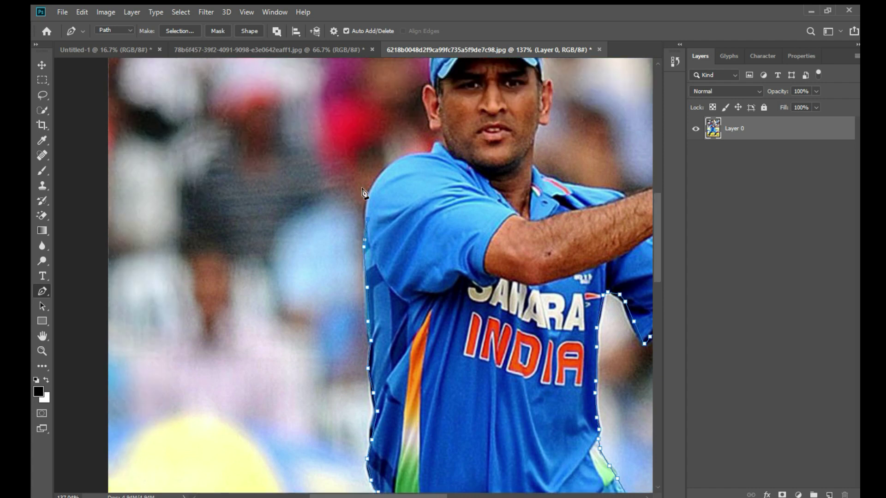
# Trace the curve of the left-hand shoulder up to the shirt collar.
pyautogui.scroll(3, 383, 217)
pyautogui.click(355, 284)
pyautogui.click(379, 238)
pyautogui.click(402, 222)
pyautogui.click(457, 200)
pyautogui.click(469, 202)
# Extend the path from the collar past the jaw and around the left-hand ear.
pyautogui.click(464, 185)
pyautogui.click(461, 178)
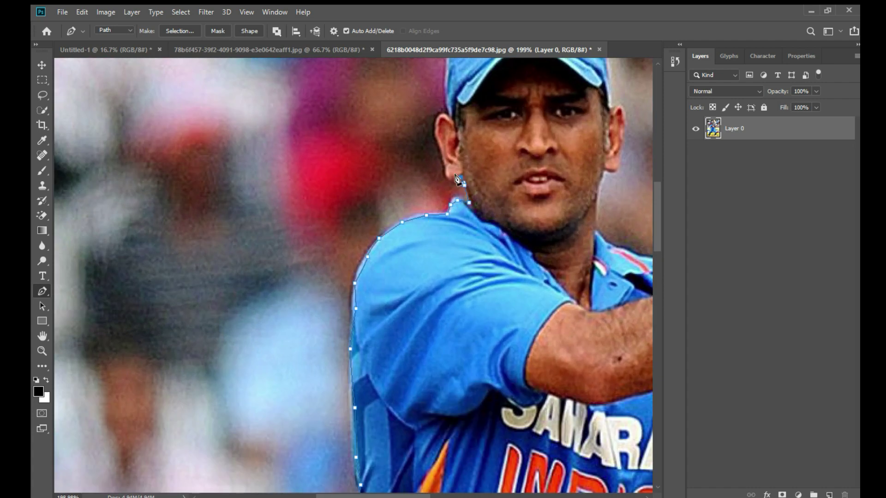
pyautogui.click(453, 177)
pyautogui.click(444, 163)
pyautogui.scroll(2, 396, 187)
pyautogui.click(440, 228)
pyautogui.scroll(2, 441, 198)
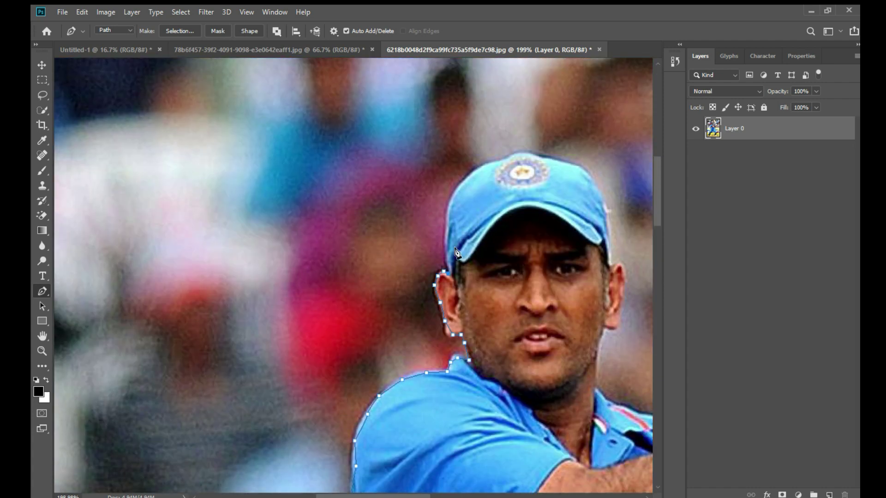
# Trace the cap's outline from the left-hand ear over the crown and down its right side.
pyautogui.click(448, 263)
pyautogui.click(445, 236)
pyautogui.click(451, 210)
pyautogui.click(460, 189)
pyautogui.click(473, 173)
pyautogui.click(487, 165)
pyautogui.click(504, 159)
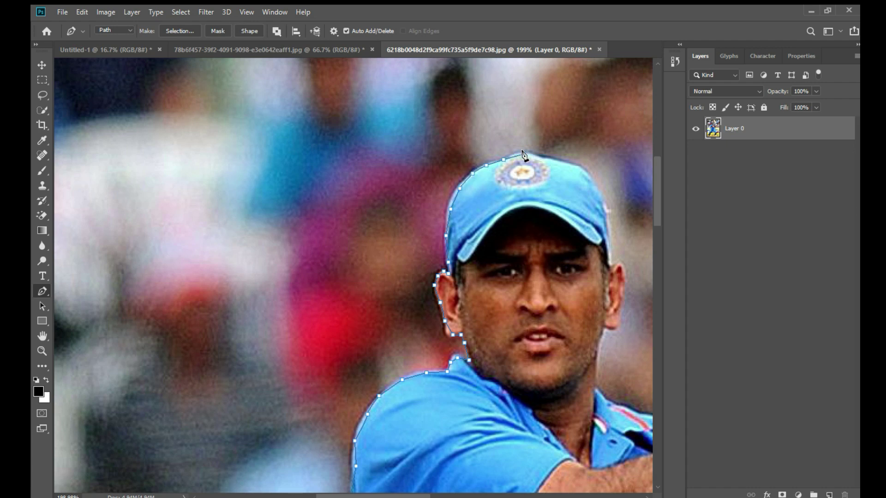
pyautogui.click(585, 171)
pyautogui.click(602, 201)
pyautogui.click(607, 233)
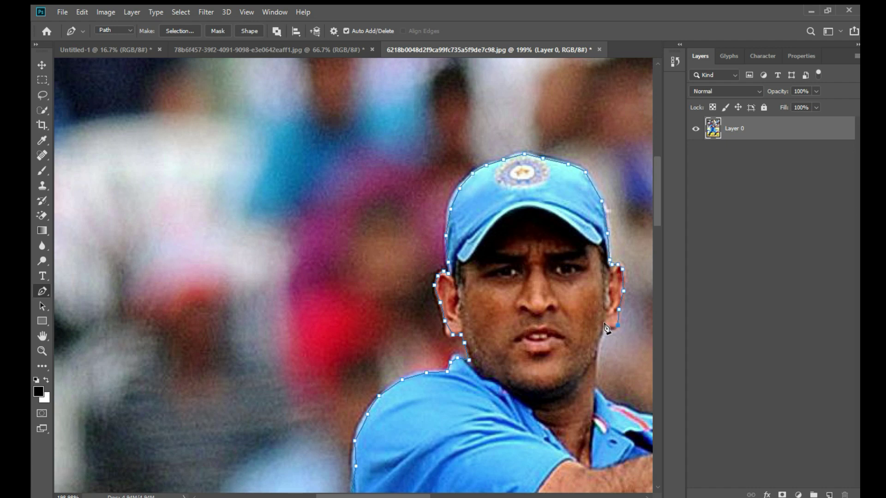
# Continue the path from the right-hand ear down the jaw and neck to the shirt collar.
pyautogui.click(608, 327)
pyautogui.click(602, 329)
pyautogui.click(596, 358)
pyautogui.scroll(-5, 591, 365)
pyautogui.scroll(7, 623, 415)
pyautogui.click(344, 238)
pyautogui.click(354, 260)
pyautogui.moveTo(383, 276); pyautogui.dragTo(386, 279)
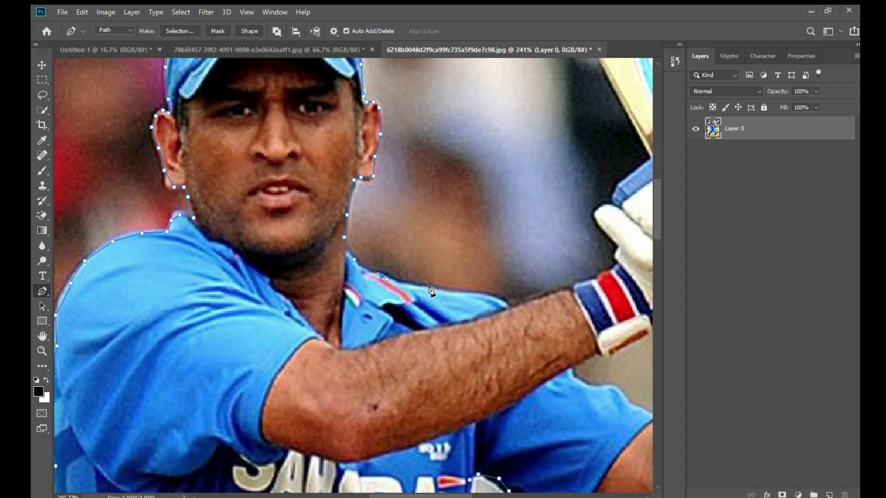
# Extend the path along the right-hand shoulder and the raised forearm up to the glove's wristband.
pyautogui.click(435, 290)
pyautogui.click(491, 296)
pyautogui.click(509, 306)
pyautogui.click(533, 302)
pyautogui.scroll(-3, 610, 267)
pyautogui.scroll(5, 440, 286)
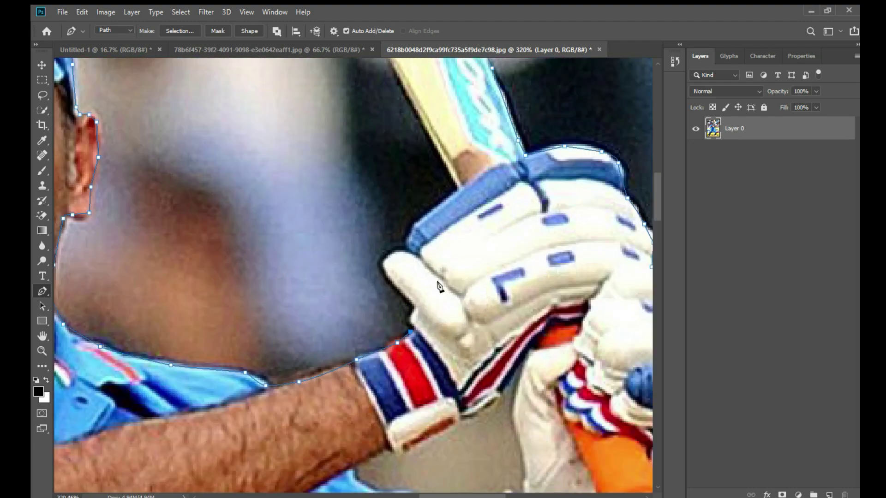
# Trace around the glove's thumb and up its blue edge to the base of the bat blade.
pyautogui.click(403, 295)
pyautogui.click(384, 265)
pyautogui.click(392, 254)
pyautogui.click(405, 252)
pyautogui.click(408, 243)
pyautogui.click(416, 223)
pyautogui.scroll(3, 446, 190)
pyautogui.click(457, 337)
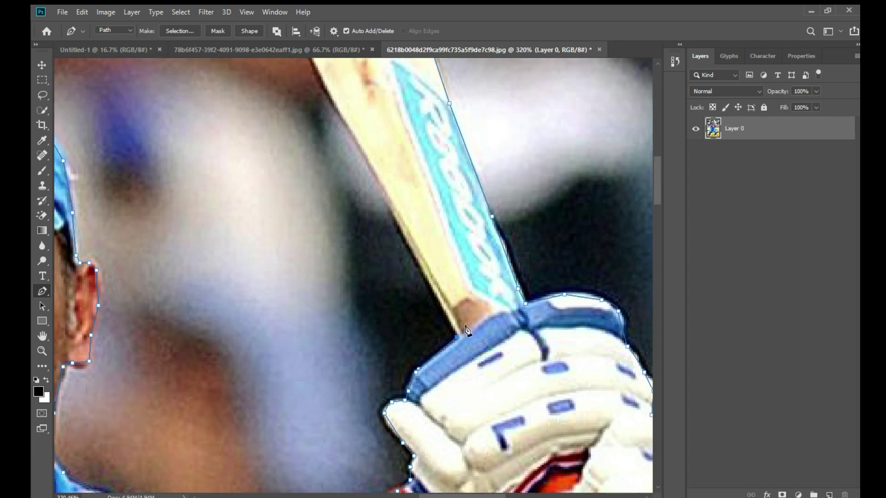
# Trace the lower half of the bat blade's left edge upward from the glove.
pyautogui.click(397, 222)
pyautogui.scroll(3, 397, 222)
pyautogui.click(376, 305)
pyautogui.click(338, 239)
pyautogui.click(302, 168)
pyautogui.click(276, 108)
pyautogui.scroll(-2, 300, 217)
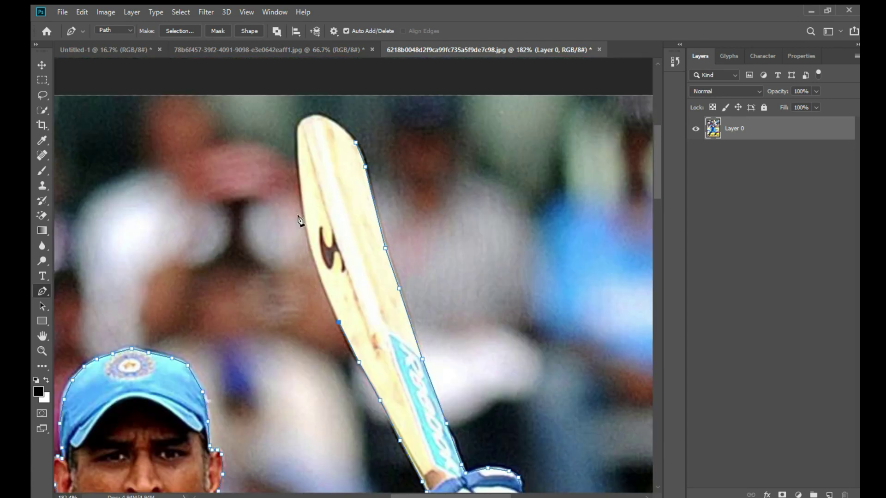
# Trace the bat's upper left edge and rounded tip to close the outline path.
pyautogui.scroll(1, 332, 341)
pyautogui.click(294, 262)
pyautogui.click(287, 185)
pyautogui.click(285, 148)
pyautogui.click(287, 129)
pyautogui.click(300, 121)
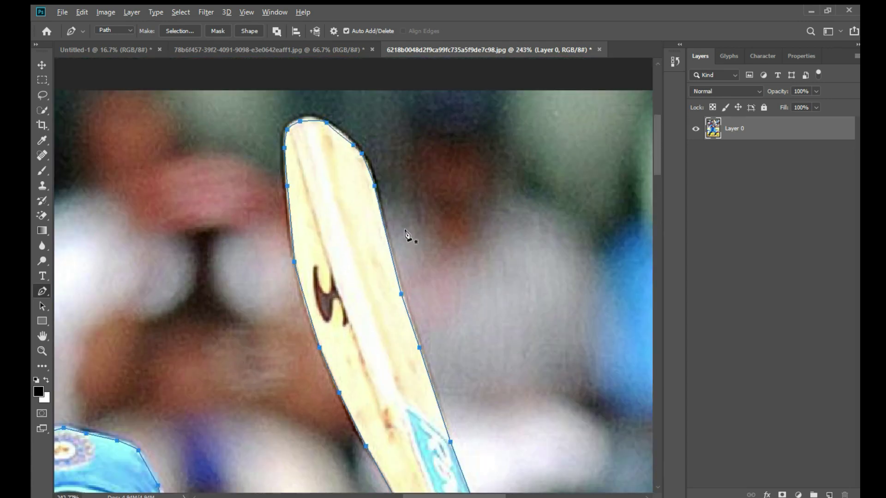
# Convert the closed outline path around the cricketer into a selection.
pyautogui.scroll(-6, 405, 236)
pyautogui.press('i')
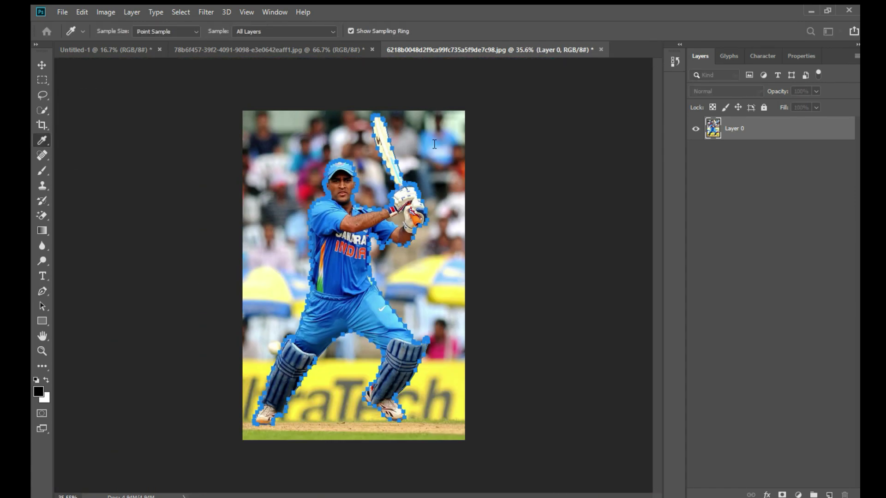
pyautogui.press('p')
# Trace the background gap between the forearm, the gloves and the sleeve with the Pen tool and subtract it from the selection.
pyautogui.scroll(6, 406, 222)
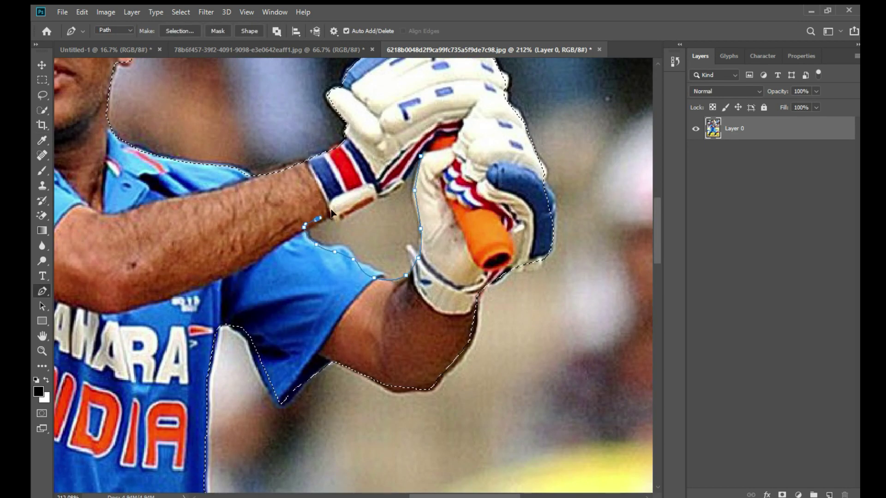
pyautogui.click(418, 157)
pyautogui.press('i')
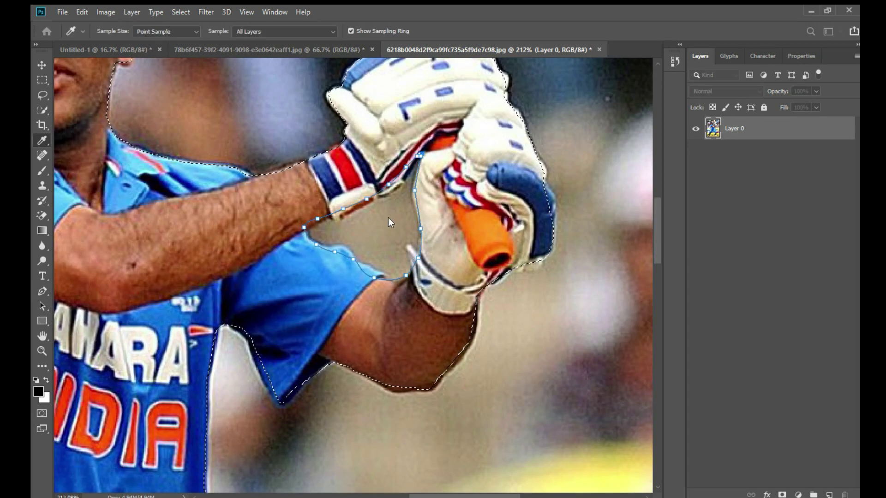
pyautogui.press('p')
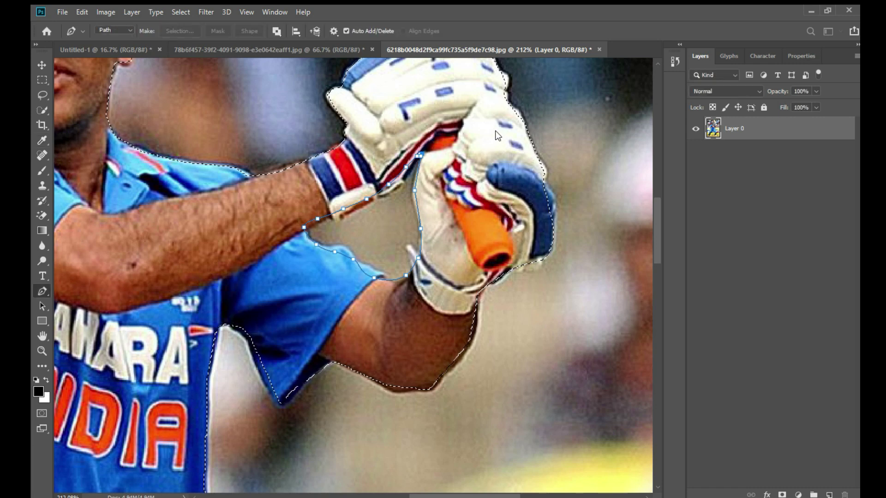
pyautogui.hotkey('ctrl', 'alt', 'Return')
pyautogui.scroll(-10, 497, 137)
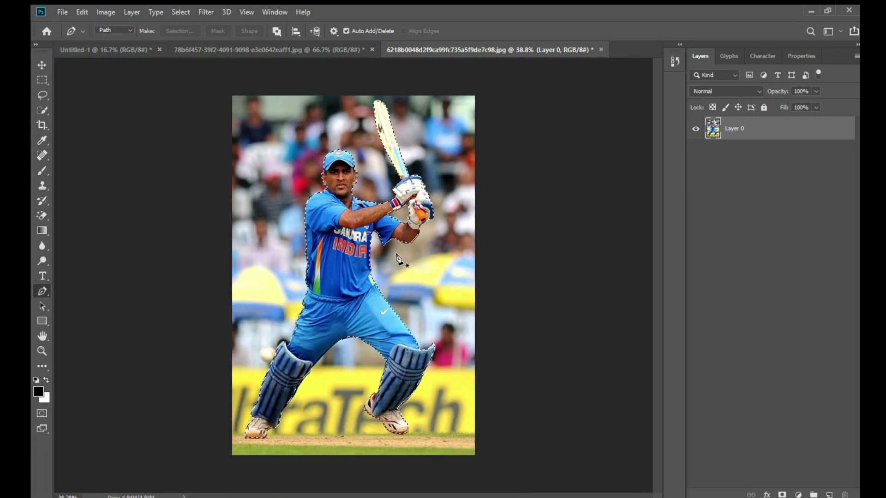
# Copy the selected cricketer into the Untitled-1 document and enlarge him proportionally to about 144%.
pyautogui.click(42, 66)
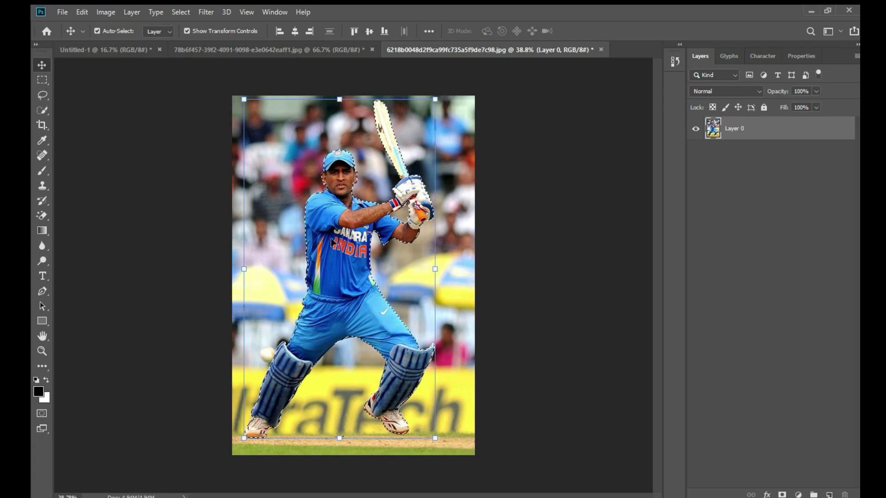
pyautogui.moveTo(281, 250); pyautogui.dragTo(361, 257)
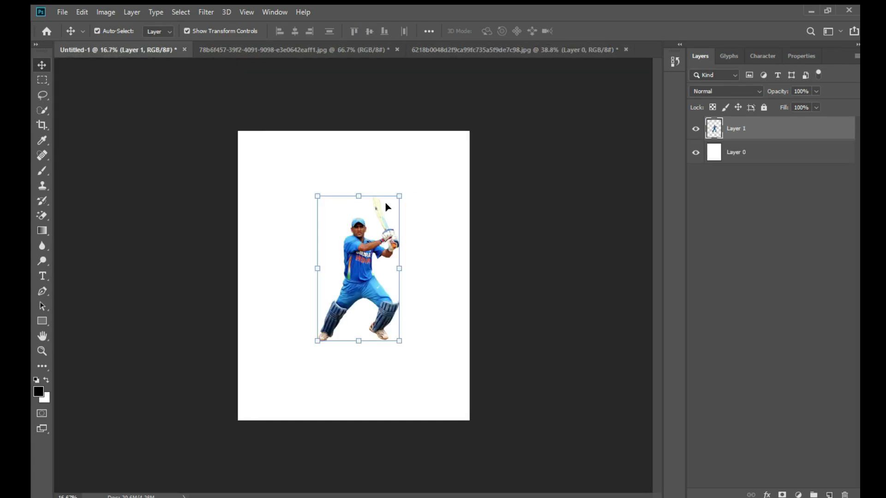
pyautogui.moveTo(401, 195); pyautogui.dragTo(453, 153)
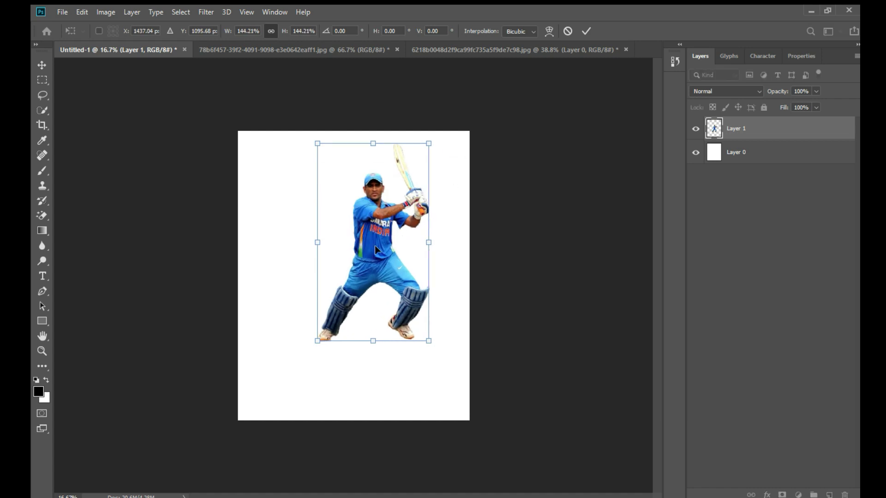
# Centre the enlarged cricketer on the white page, apply the transform and nudge him slightly upward.
pyautogui.moveTo(359, 269); pyautogui.dragTo(335, 296)
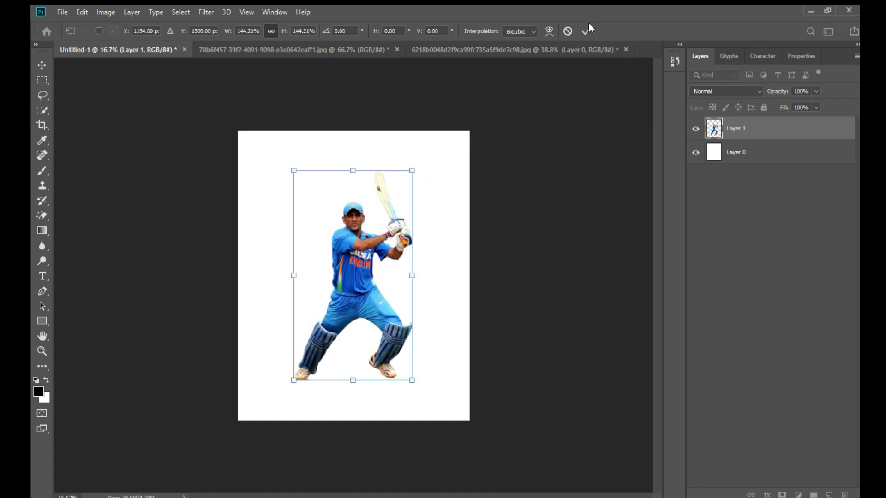
pyautogui.click(587, 30)
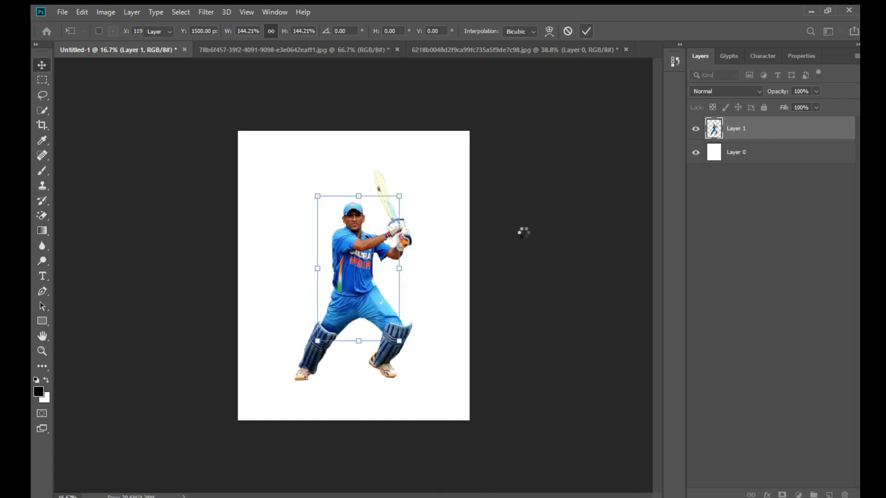
pyautogui.click(510, 206)
pyautogui.moveTo(348, 282); pyautogui.dragTo(348, 272)
pyautogui.click(475, 248)
# Copy the painted background from 78b6f457-39f2-4091-9098-e3e0642eaff1.jpg into Untitled-1 and place its layer below the cricketer.
pyautogui.click(422, 50)
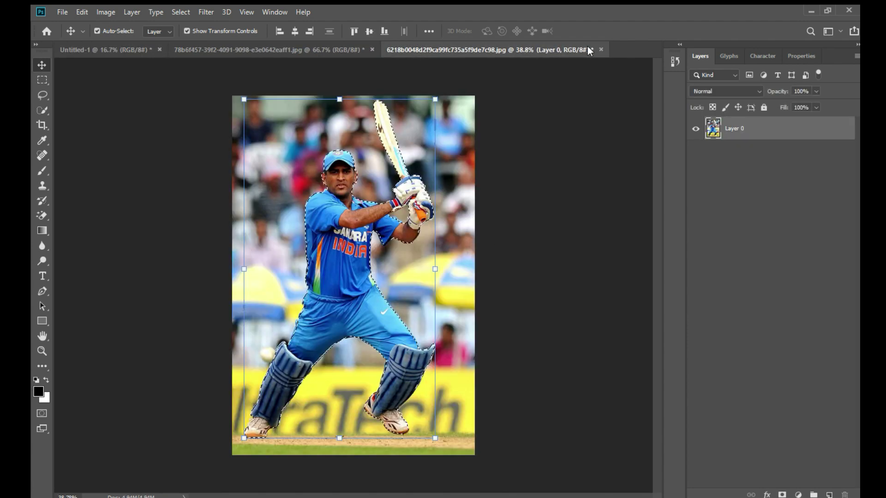
pyautogui.click(315, 49)
pyautogui.moveTo(470, 227); pyautogui.dragTo(328, 229)
pyautogui.moveTo(775, 128); pyautogui.dragTo(770, 162)
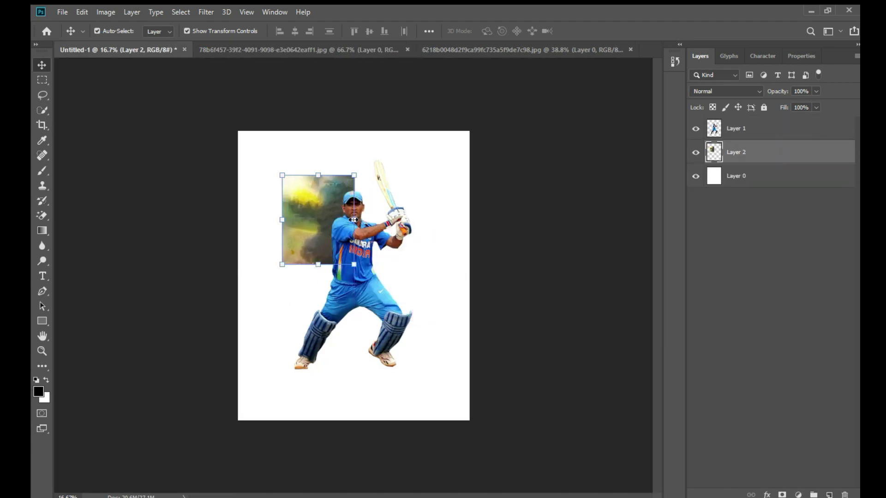
# Scale the background image to about 332% and position it to cover the whole page.
pyautogui.moveTo(309, 209); pyautogui.dragTo(265, 165)
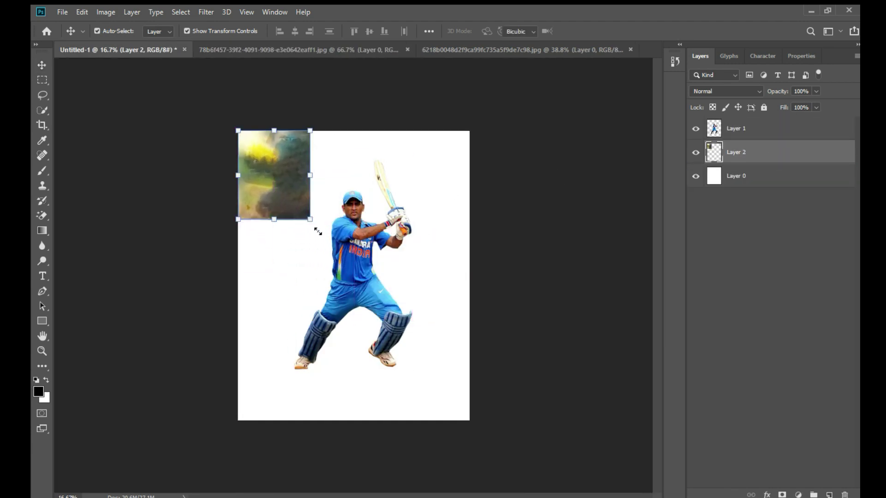
pyautogui.moveTo(309, 219); pyautogui.dragTo(474, 428)
pyautogui.moveTo(421, 382); pyautogui.dragTo(419, 382)
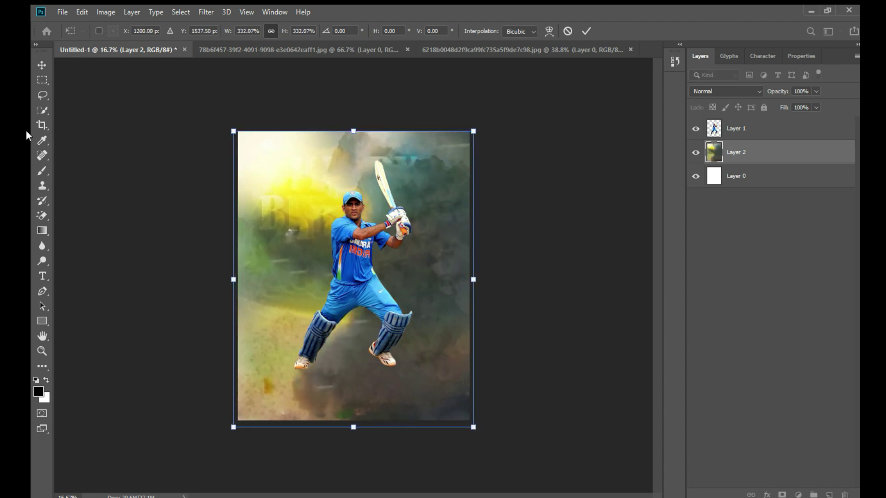
pyautogui.click(42, 65)
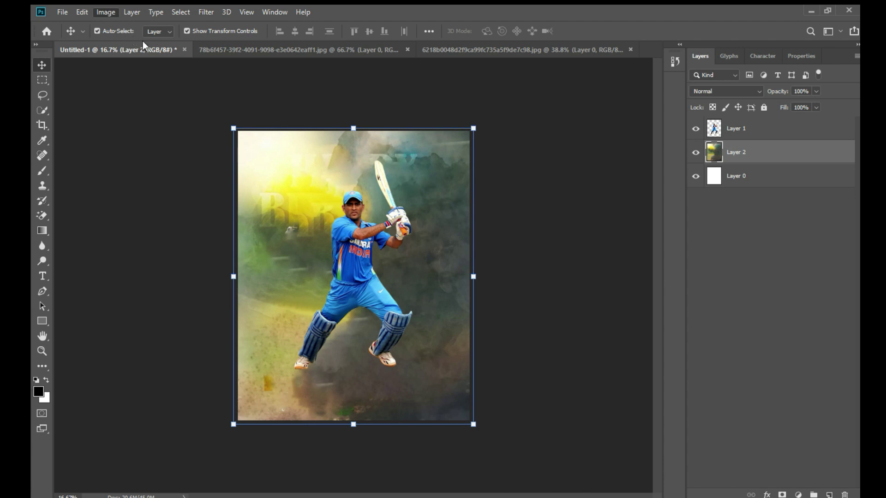
# Apply a colour adjustment to the background image that tones down its bright highlights.
pyautogui.press('i')
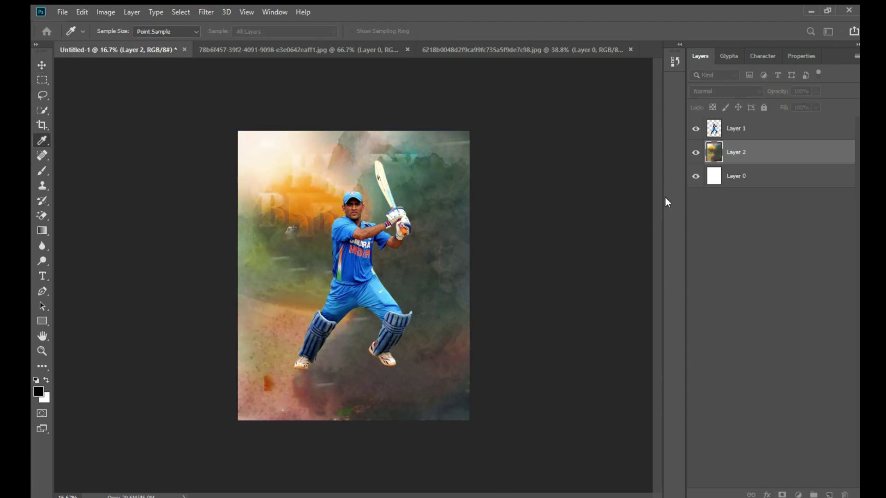
pyautogui.moveTo(665, 198)
pyautogui.mouseDown()
pyautogui.moveTo(680, 199)
pyautogui.moveTo(647, 200)
pyautogui.moveTo(701, 203)
pyautogui.moveTo(662, 204)
pyautogui.mouseUp()
pyautogui.moveTo(683, 253); pyautogui.dragTo(667, 258)
pyautogui.moveTo(666, 199)
pyautogui.mouseDown()
pyautogui.moveTo(654, 197)
pyautogui.moveTo(706, 204)
pyautogui.moveTo(650, 200)
pyautogui.moveTo(676, 204)
pyautogui.mouseUp()
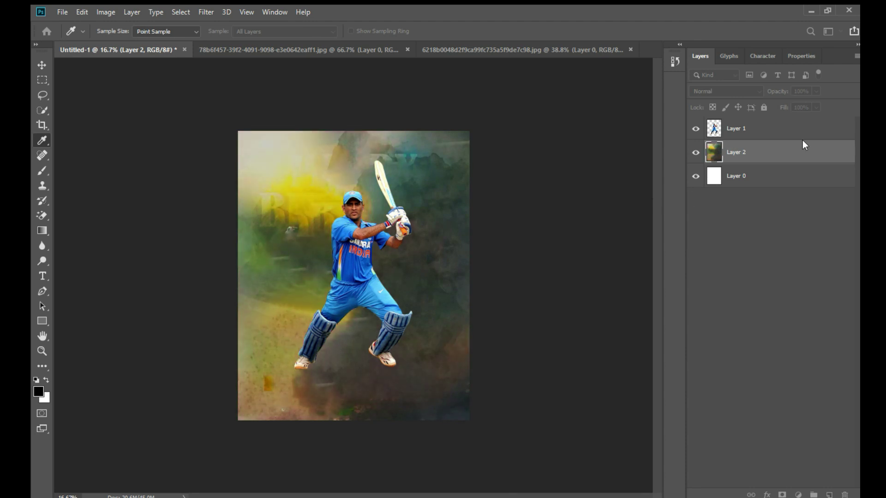
pyautogui.press('Return')
# Add a new layer above the background image and set up a 2165 px textured brush with a sampled dark green.
pyautogui.click(829, 493)
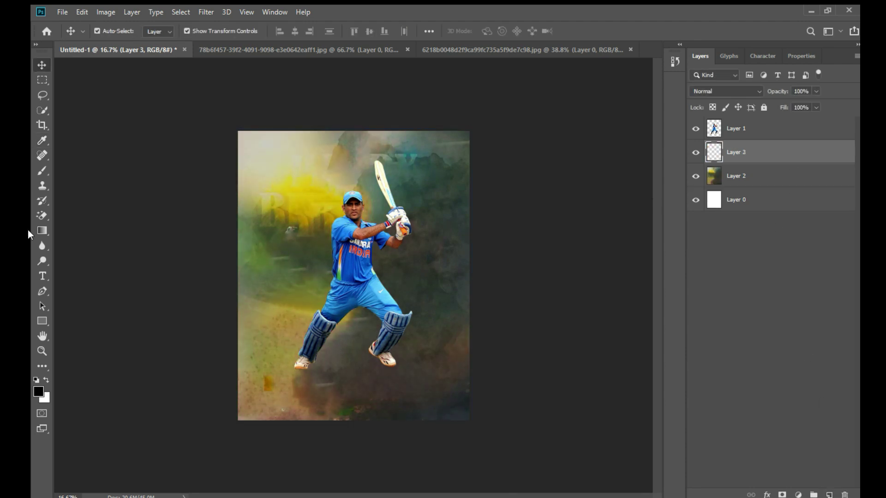
pyautogui.click(42, 170)
pyautogui.keyDown('alt'); pyautogui.click(401, 189); pyautogui.keyUp('alt')
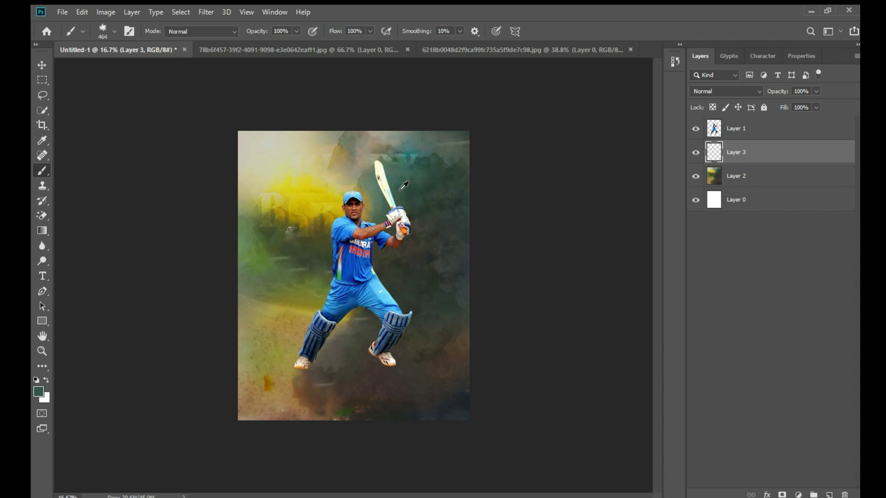
pyautogui.click(160, 60)
pyautogui.click(296, 201)
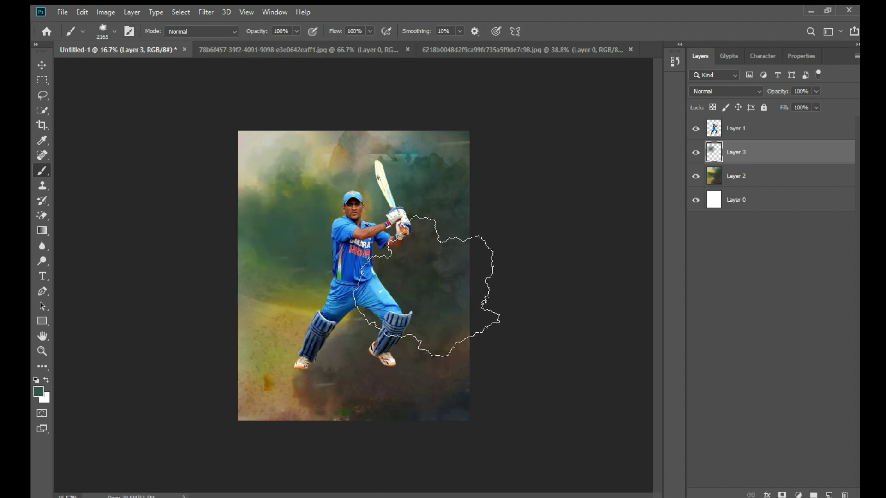
pyautogui.hotkey('ctrl', 'z')
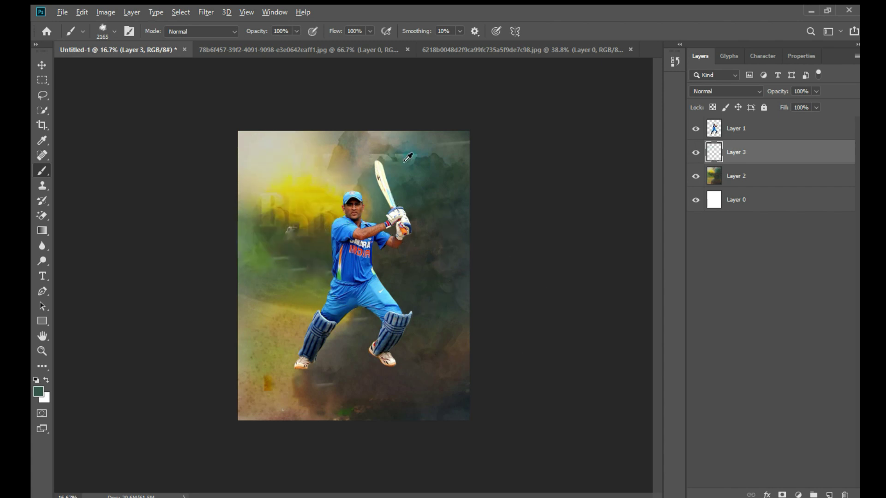
# Paint sampled teal and dark grey tones around the cricketer on the new layer, covering most of the yellow glow.
pyautogui.click(348, 166)
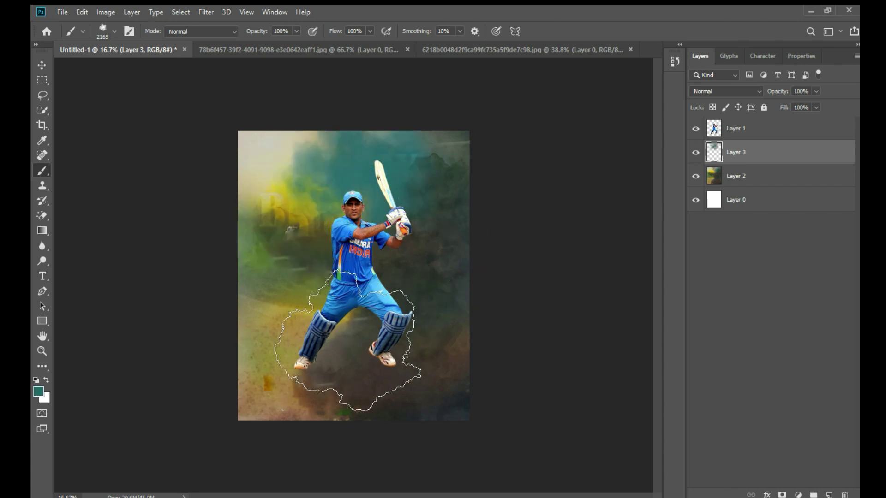
pyautogui.keyDown('alt'); pyautogui.click(352, 344); pyautogui.keyUp('alt')
pyautogui.click(302, 237)
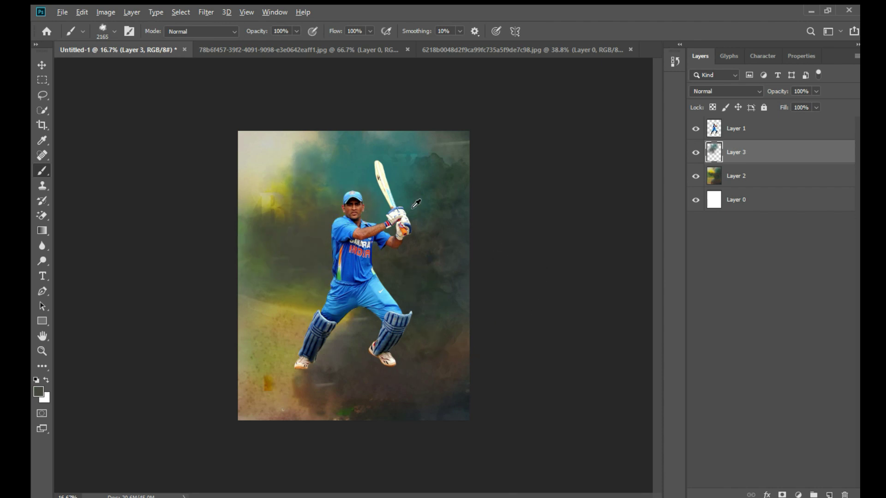
pyautogui.keyDown('alt'); pyautogui.click(412, 205); pyautogui.keyUp('alt')
pyautogui.click(302, 240)
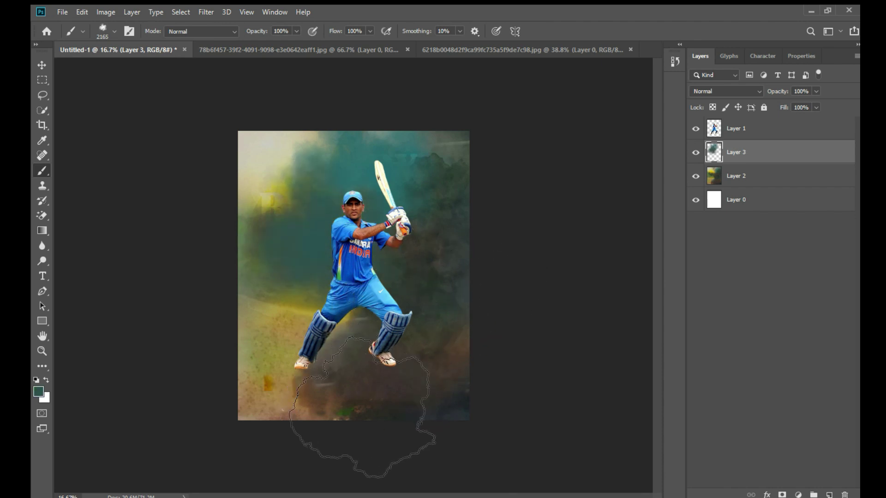
pyautogui.click(289, 339)
pyautogui.click(395, 251)
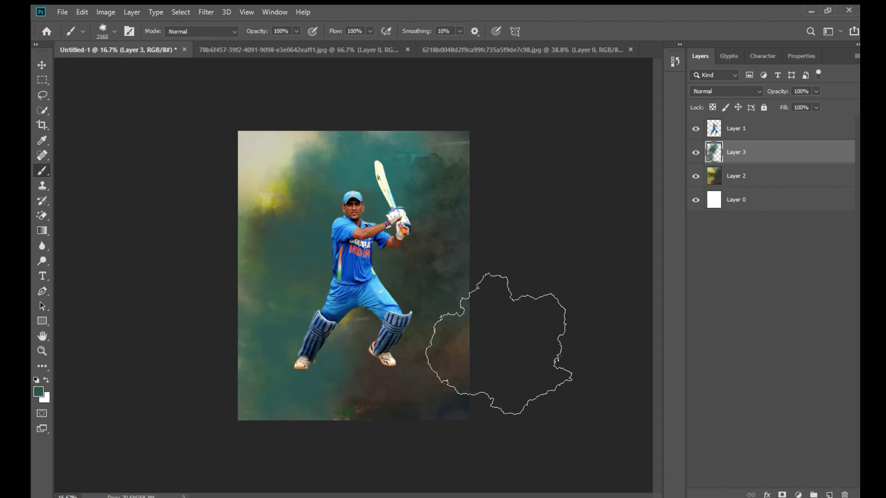
# Set the painted colour layer's blend mode to Overlay.
pyautogui.click(41, 64)
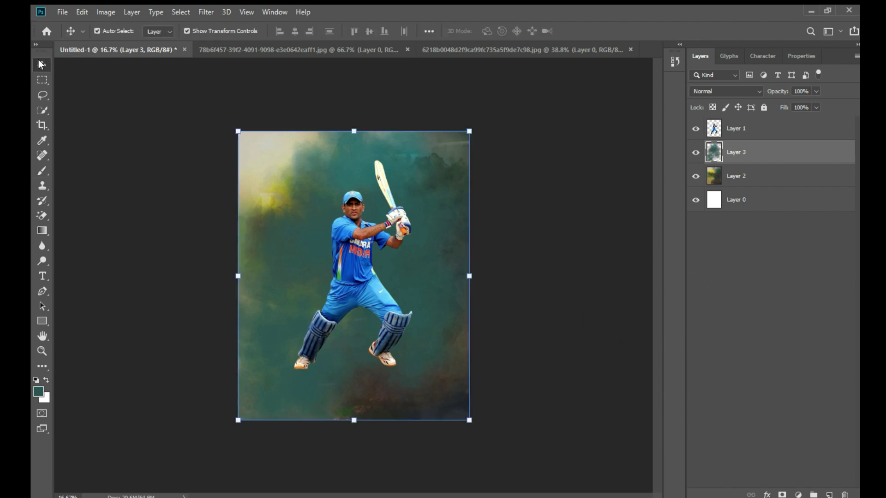
pyautogui.hotkey('shift', '+')
pyautogui.hotkey('shift', '+')
pyautogui.hotkey('shift', '+')
pyautogui.hotkey('shift', '+')
pyautogui.hotkey('shift', '+')
pyautogui.hotkey('shift', '+')
pyautogui.hotkey('shift', '+')
pyautogui.hotkey('shift', '+')
pyautogui.hotkey('shift', '+')
pyautogui.hotkey('shift', '+')
pyautogui.hotkey('shift', '+')
pyautogui.hotkey('shift', '+')
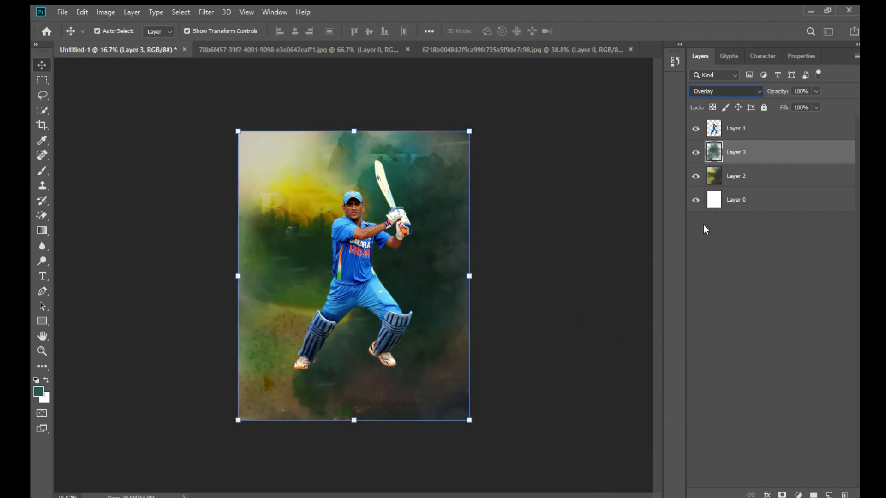
# Soften the background image on Layer 2 with a blur filter and reselect the painted Overlay layer.
pyautogui.click(732, 187)
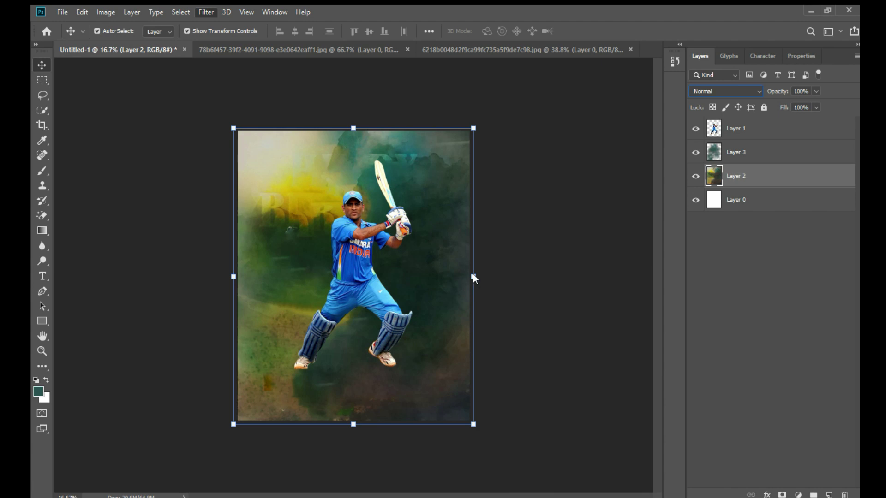
pyautogui.press('space')
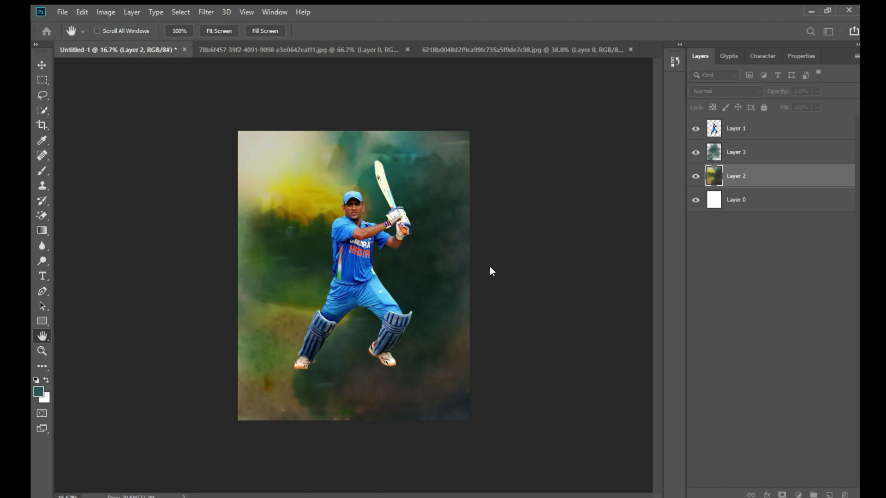
pyautogui.press('v')
pyautogui.click(711, 161)
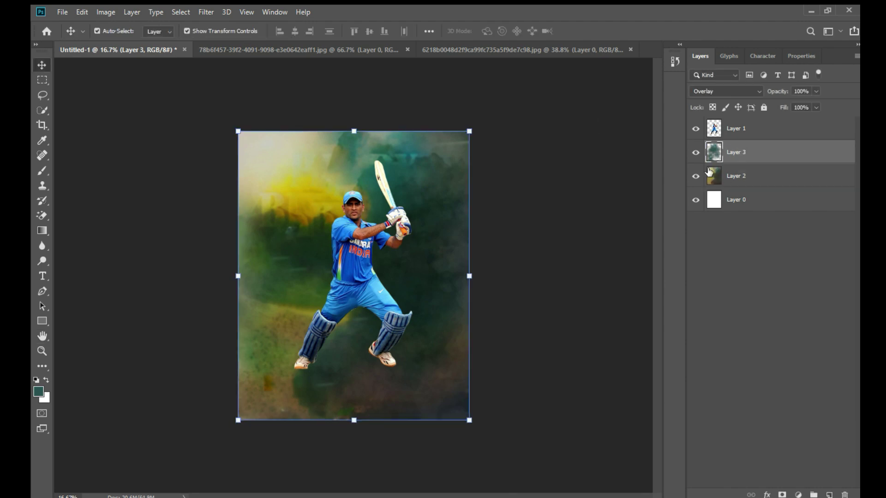
# Shift the hue of the painted Overlay layer toward blue with a hue adjustment.
pyautogui.press('i')
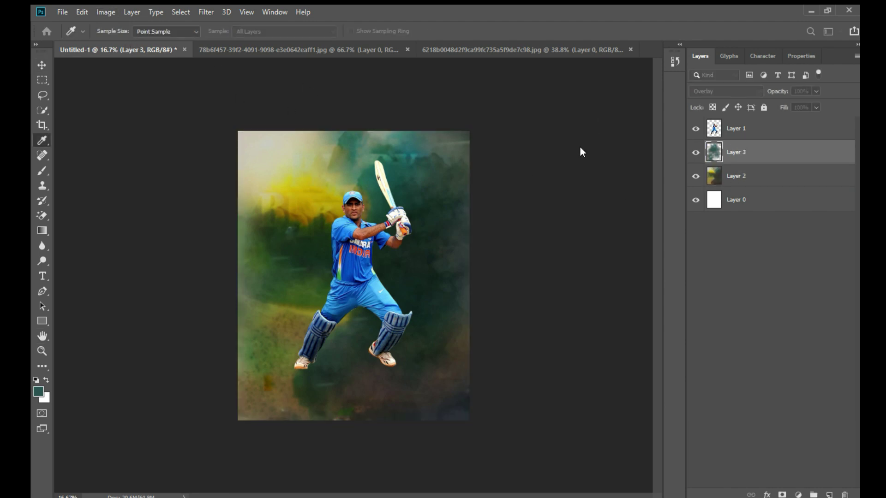
pyautogui.click(696, 200)
pyautogui.moveTo(696, 198); pyautogui.dragTo(713, 200)
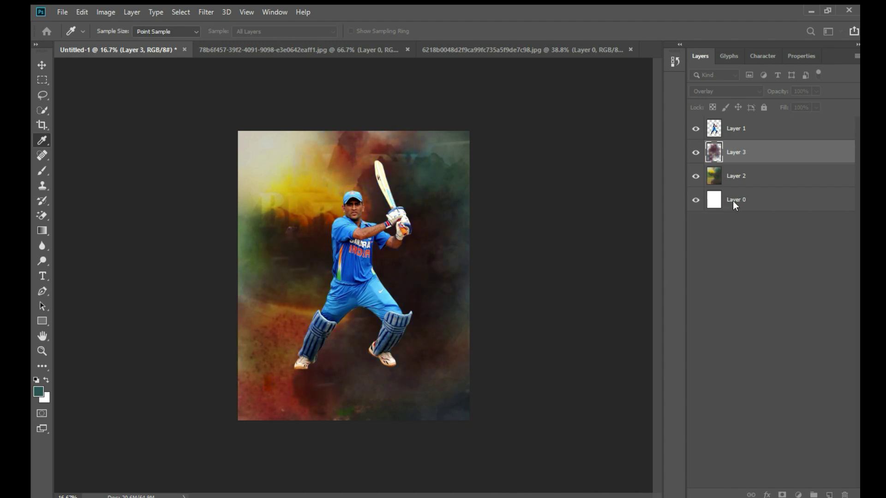
pyautogui.moveTo(689, 201); pyautogui.dragTo(668, 200)
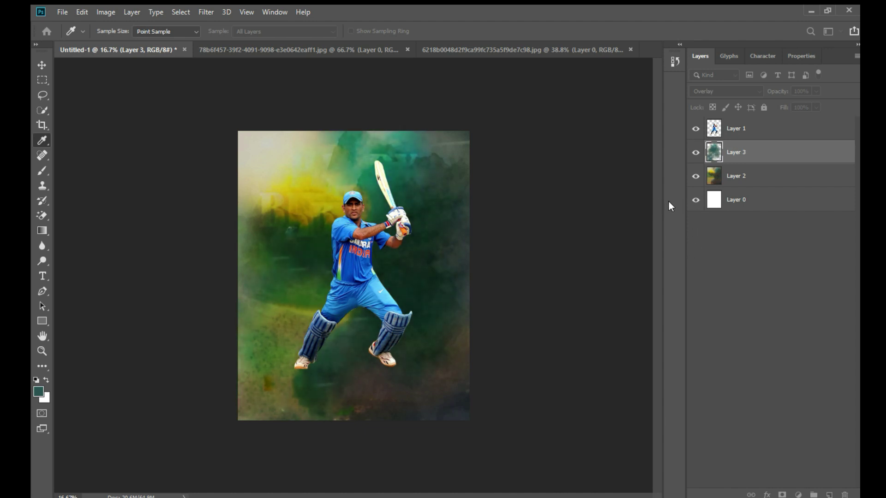
pyautogui.moveTo(669, 202); pyautogui.dragTo(688, 197)
pyautogui.press('v')
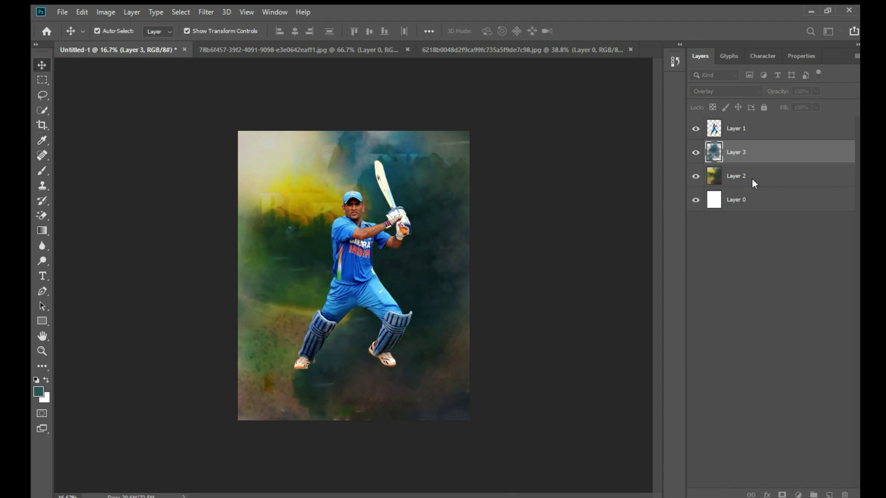
# Adjust the hue and saturation of the background image on Layer 2 to a muted teal-blue tone.
pyautogui.click(753, 183)
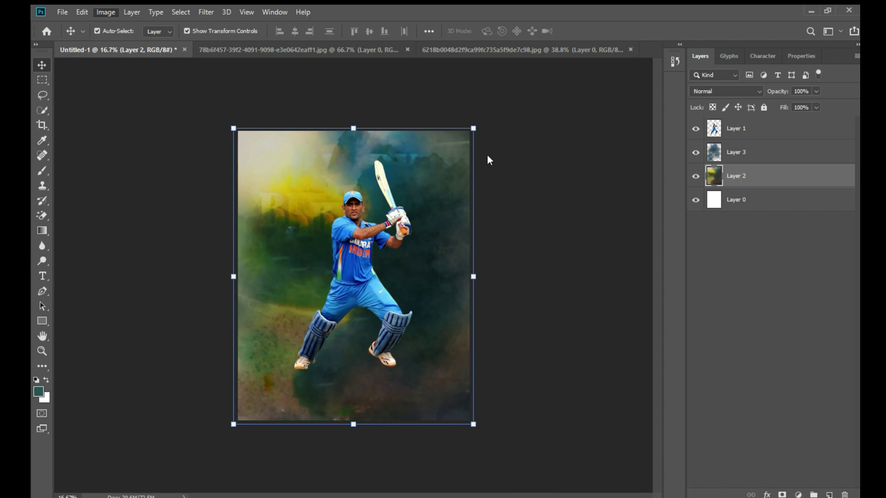
pyautogui.press('i')
pyautogui.moveTo(666, 155); pyautogui.dragTo(670, 187)
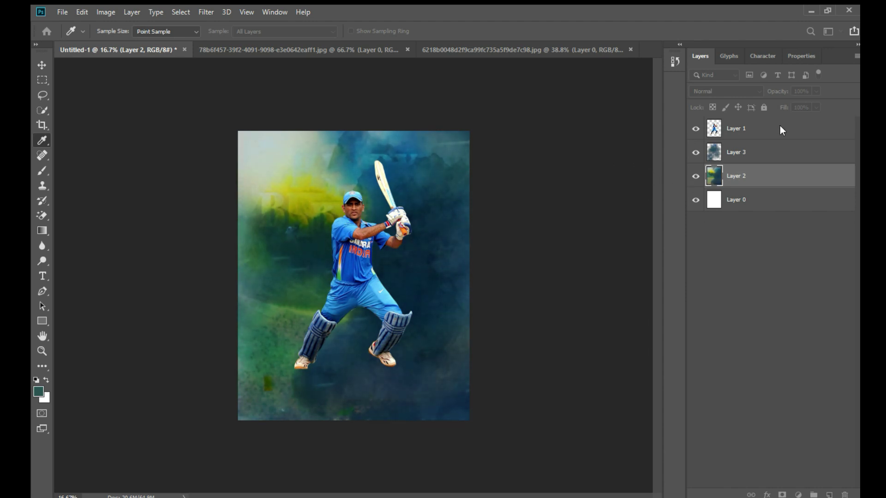
pyautogui.hotkey('ctrl', 't')
pyautogui.press('Escape')
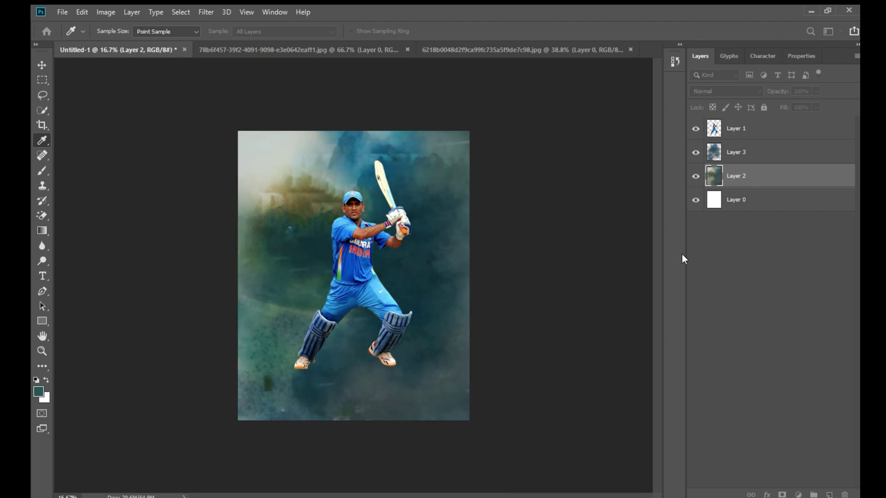
# Nudge the batsman slightly upward and tone his layer to a softer, paler blue with a colour adjustment.
pyautogui.press('v')
pyautogui.moveTo(350, 254); pyautogui.dragTo(345, 248)
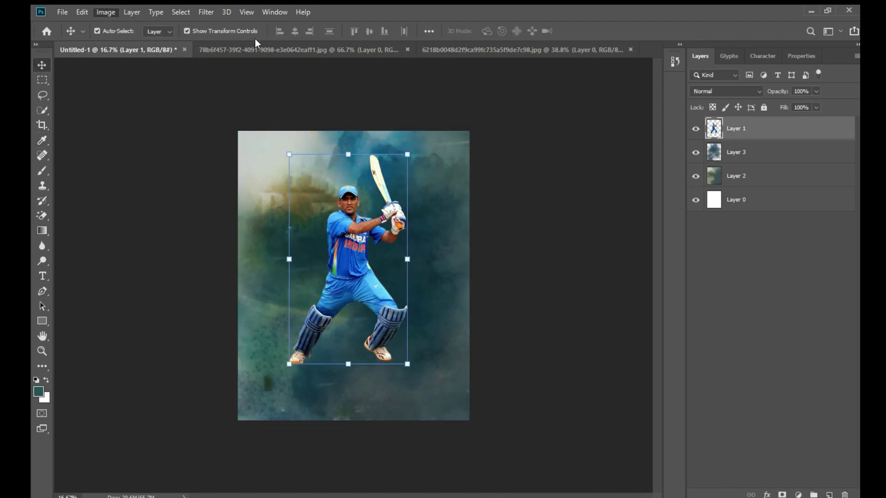
pyautogui.press('i')
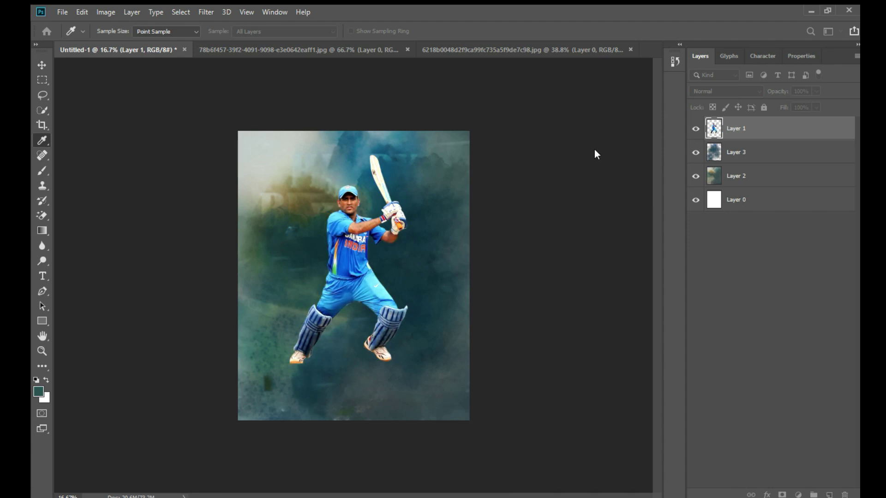
pyautogui.press('v')
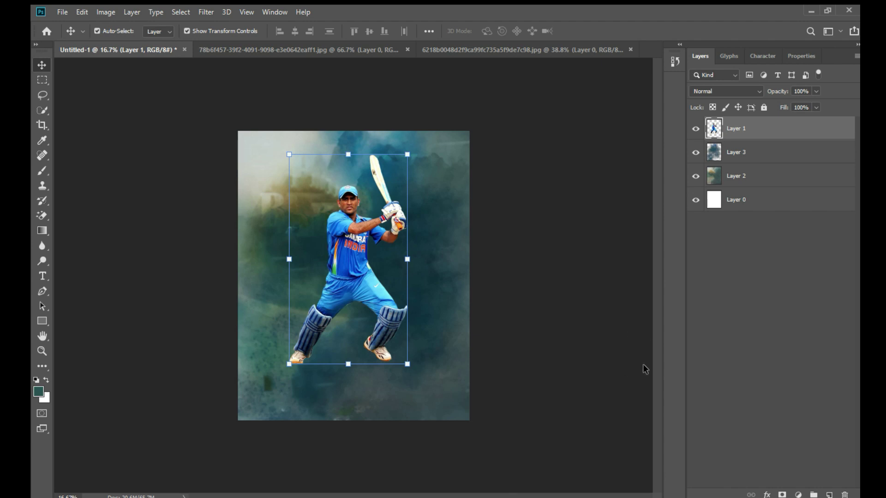
pyautogui.click(404, 110)
pyautogui.click(347, 251)
pyautogui.click(439, 334)
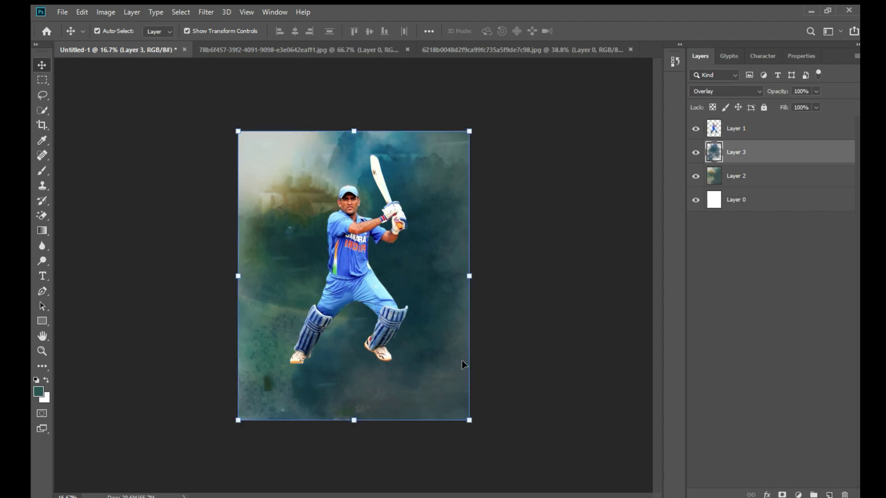
pyautogui.click(382, 113)
pyautogui.moveTo(345, 249); pyautogui.dragTo(348, 248)
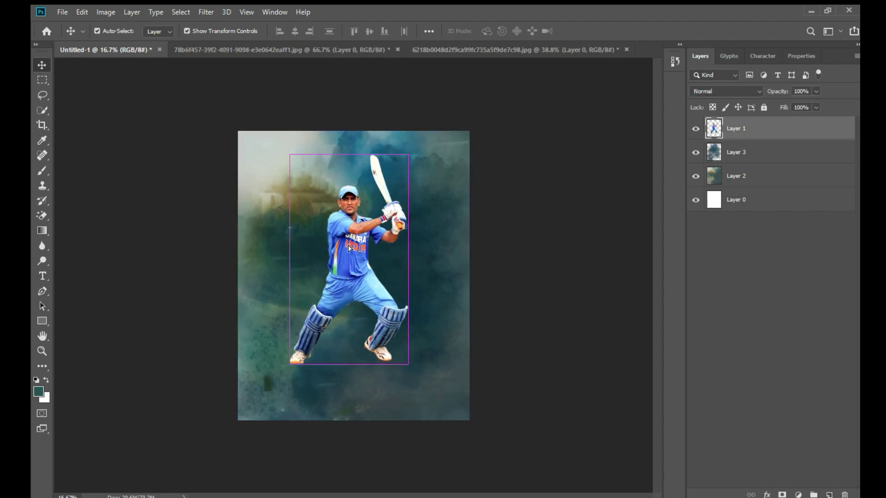
# Close the 6218b0048d2f9ca99fc735a5f9de7c98.jpg source image.
pyautogui.click(617, 51)
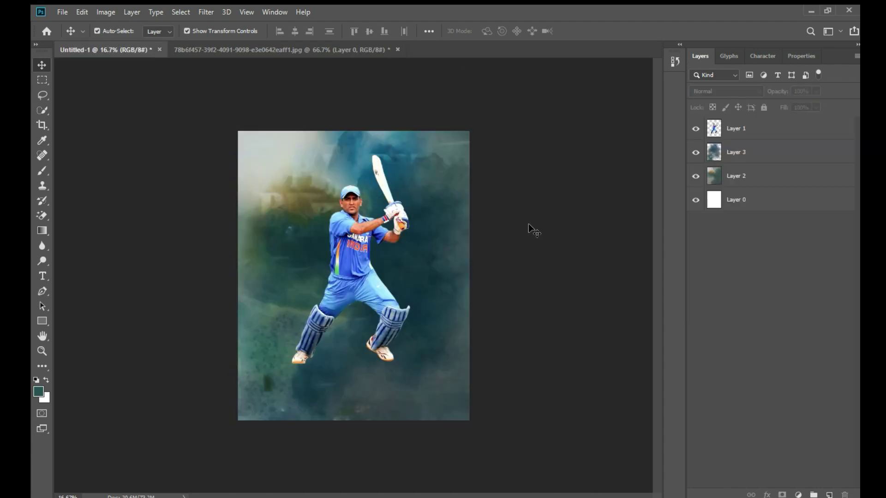
pyautogui.click(419, 302)
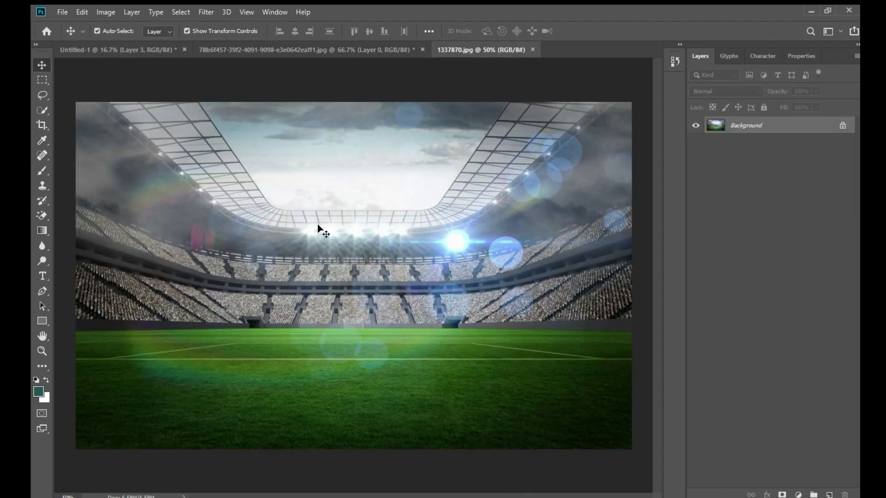
# Place the stadium image from 1337870.jpg beneath the batsman and scale it to about 258% so it covers the canvas.
pyautogui.moveTo(317, 224); pyautogui.dragTo(359, 262)
pyautogui.moveTo(450, 206); pyautogui.dragTo(547, 145)
pyautogui.moveTo(452, 266); pyautogui.dragTo(397, 251)
pyautogui.moveTo(353, 313); pyautogui.dragTo(356, 431)
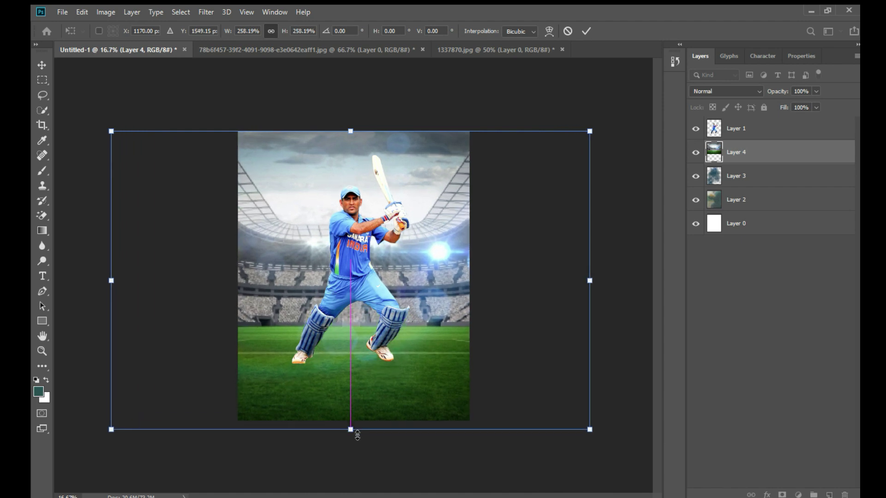
pyautogui.press('Return')
pyautogui.click(426, 363)
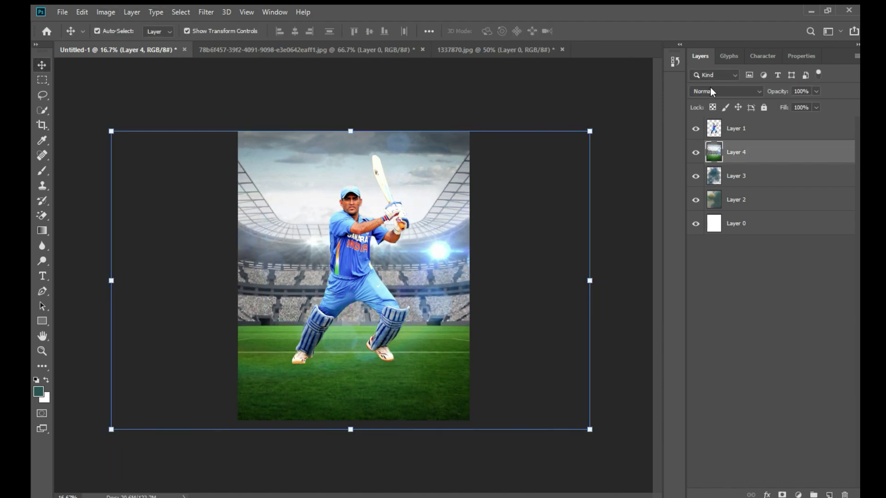
# Set the stadium layer's blend mode to Overlay.
pyautogui.hotkey('shift', 'alt', 'd')
pyautogui.hotkey('shift', 'alt', 'o')
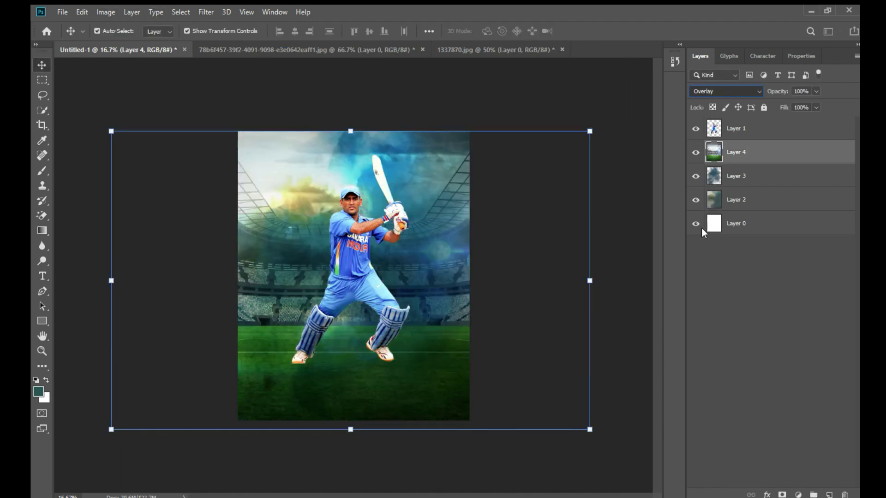
pyautogui.press('i')
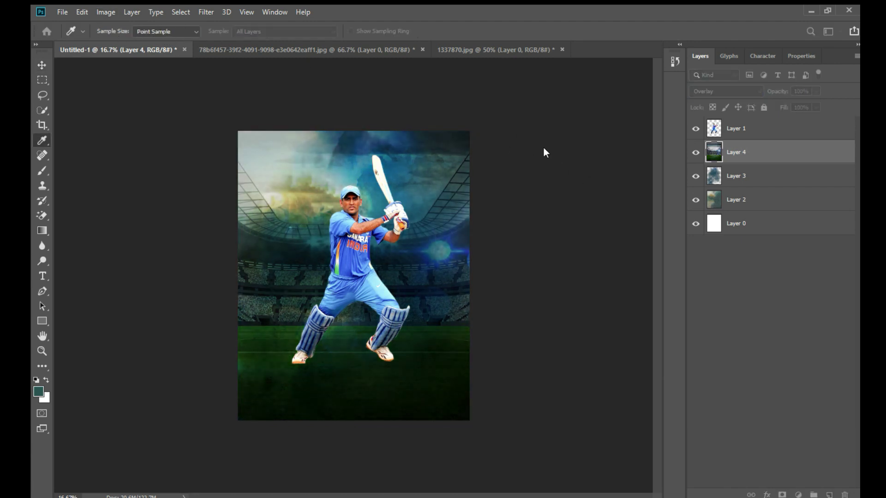
pyautogui.moveTo(543, 147); pyautogui.dragTo(569, 153)
pyautogui.press('v')
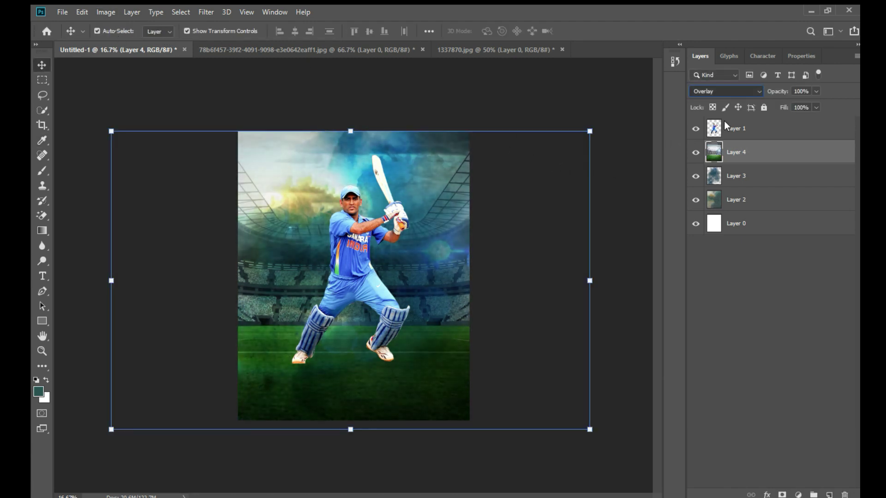
# Try the Hard Light blend mode on the stadium layer with its opacity reduced to 28%.
pyautogui.hotkey('shift', 'alt', 'h')
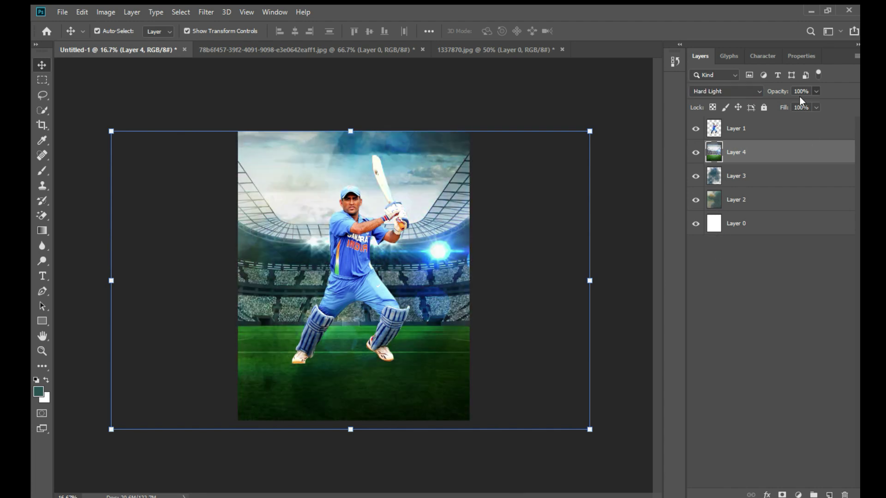
pyautogui.press('4')
pyautogui.press('2')
pyautogui.moveTo(761, 98)
pyautogui.mouseDown()
pyautogui.moveTo(787, 98)
pyautogui.moveTo(776, 98)
pyautogui.mouseUp()
# Blend the stadium layer in Overlay mode at 51% opacity.
pyautogui.click(722, 89)
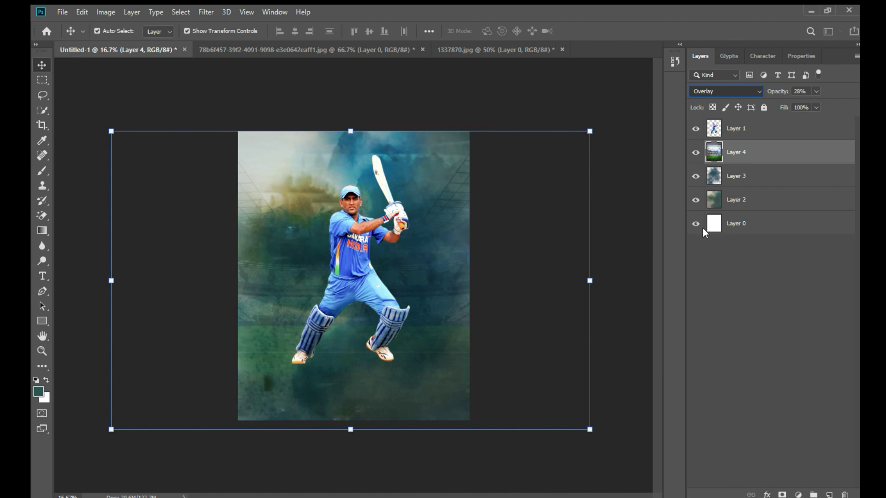
pyautogui.click(702, 228)
pyautogui.press('7')
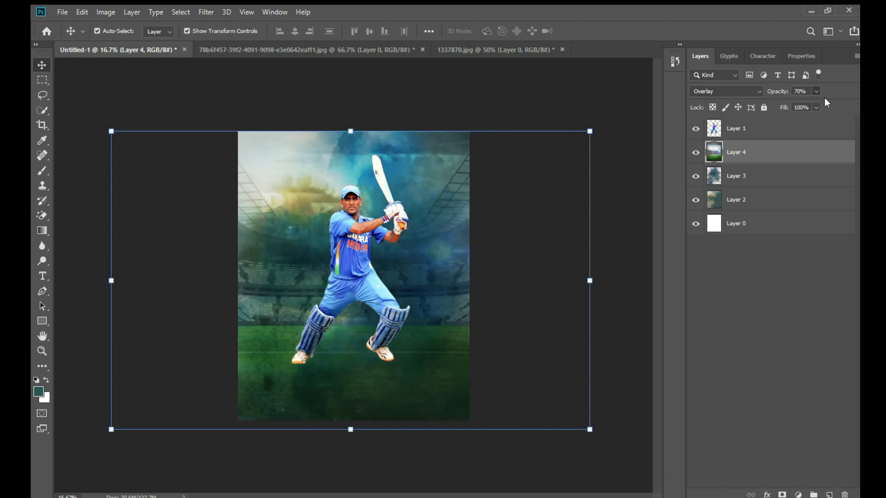
pyautogui.press('5')
pyautogui.press('1')
# Fade parts of the stadium layer with a soft 1500 px eraser, undoing the last stroke.
pyautogui.press('e')
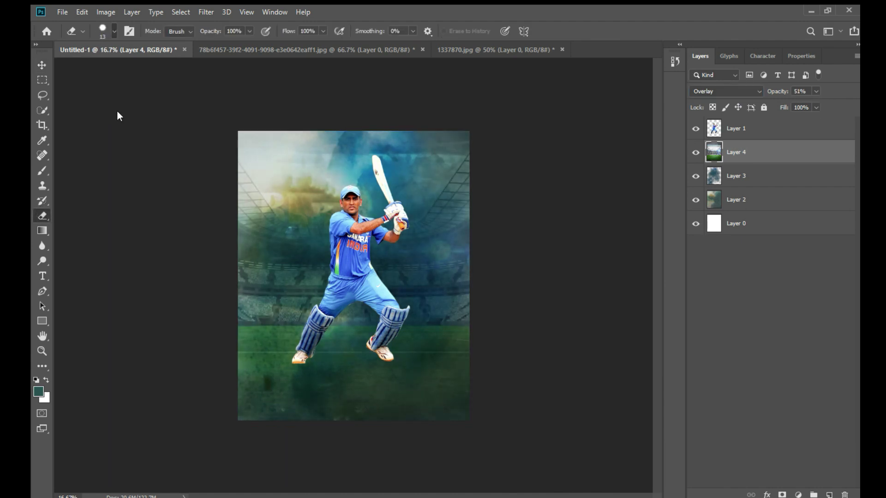
pyautogui.click(154, 62)
pyautogui.click(161, 63)
pyautogui.press('[')
pyautogui.press('[')
pyautogui.press('[')
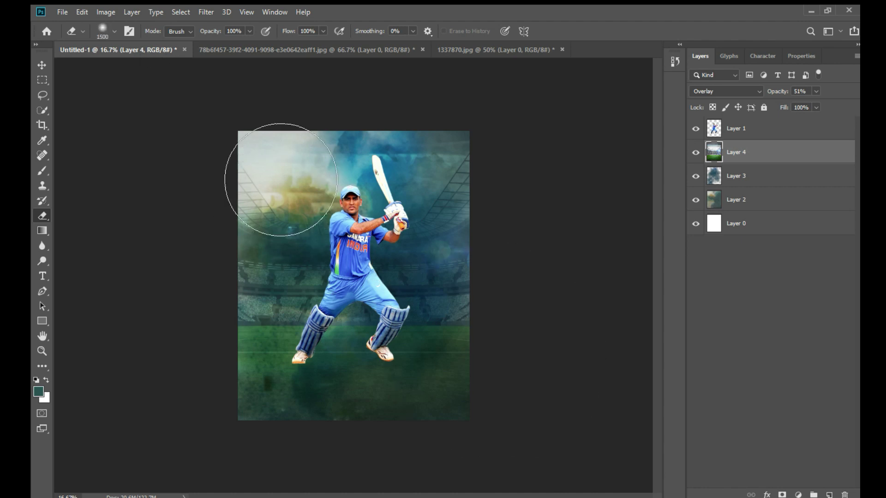
pyautogui.moveTo(249, 429)
pyautogui.mouseDown()
pyautogui.moveTo(359, 427)
pyautogui.moveTo(361, 448)
pyautogui.moveTo(286, 429)
pyautogui.moveTo(465, 438)
pyautogui.moveTo(576, 431)
pyautogui.moveTo(306, 430)
pyautogui.moveTo(389, 407)
pyautogui.moveTo(499, 406)
pyautogui.moveTo(483, 425)
pyautogui.moveTo(372, 445)
pyautogui.moveTo(444, 434)
pyautogui.moveTo(525, 400)
pyautogui.mouseUp()
pyautogui.hotkey('ctrl', 'z')
pyautogui.press('v')
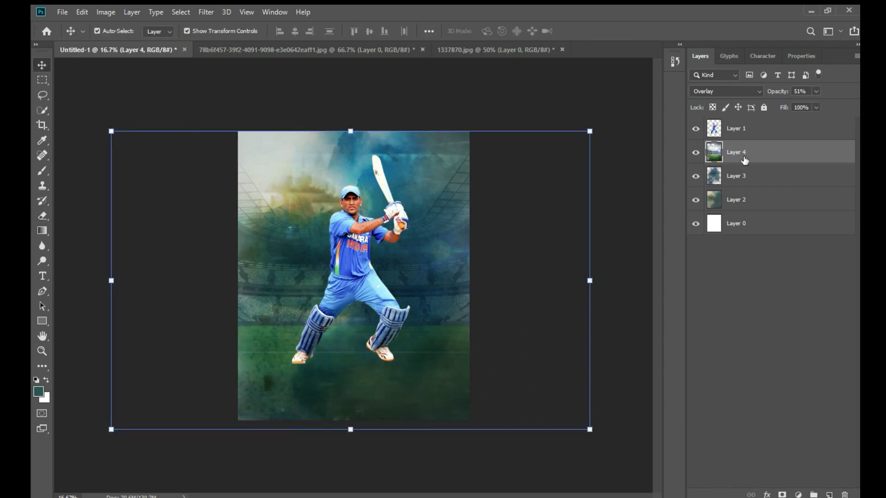
# Add a new layer above the stadium and paint sampled dark green and teal tones across the lower poster with the 2165 px textured brush.
pyautogui.hotkey('ctrl', 'shift', 'alt', 'n')
pyautogui.press('b')
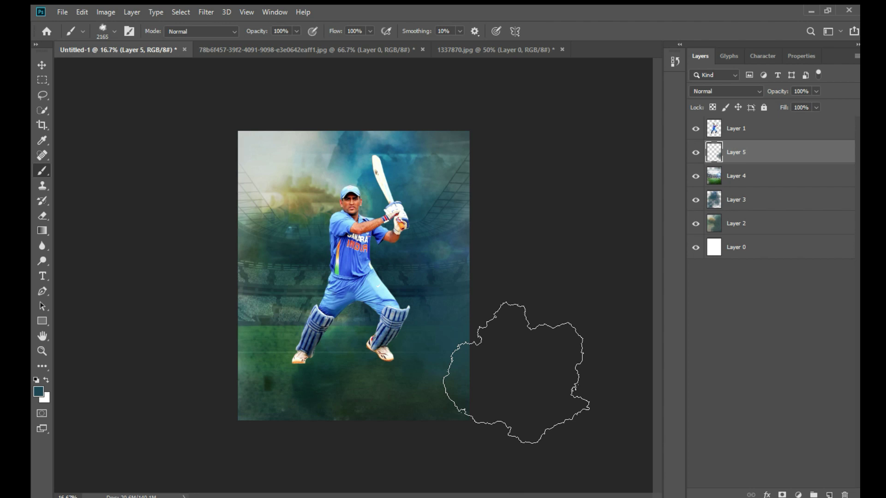
pyautogui.keyDown('alt'); pyautogui.click(281, 381); pyautogui.keyUp('alt')
pyautogui.keyDown('alt'); pyautogui.click(347, 378); pyautogui.keyUp('alt')
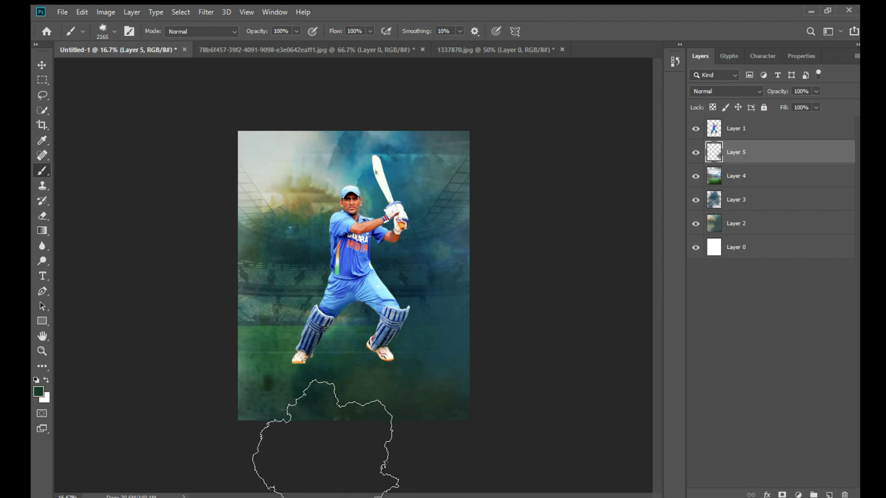
pyautogui.click(489, 443)
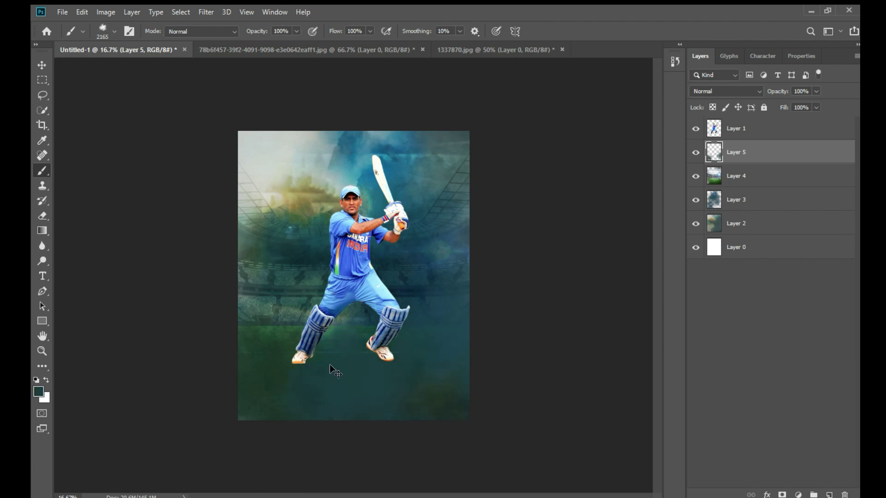
pyautogui.keyDown('alt'); pyautogui.click(281, 345); pyautogui.keyUp('alt')
pyautogui.click(397, 433)
pyautogui.click(41, 65)
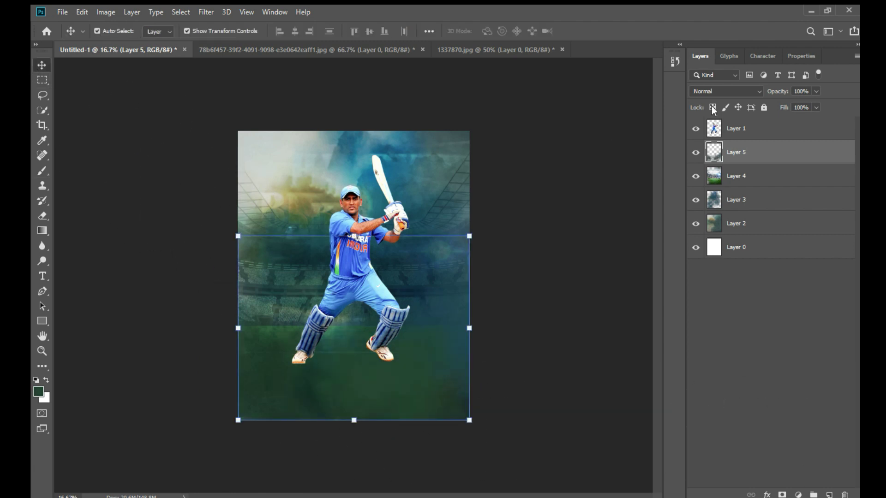
# Set the newly painted green layer to Overlay blend mode at 89% opacity.
pyautogui.click(715, 91)
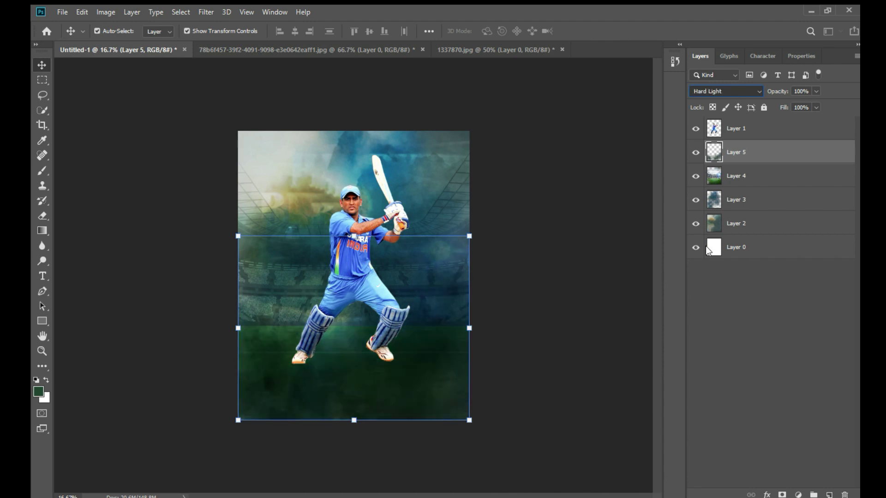
pyautogui.press('Up')
pyautogui.press('Return')
pyautogui.press('8')
pyautogui.press('9')
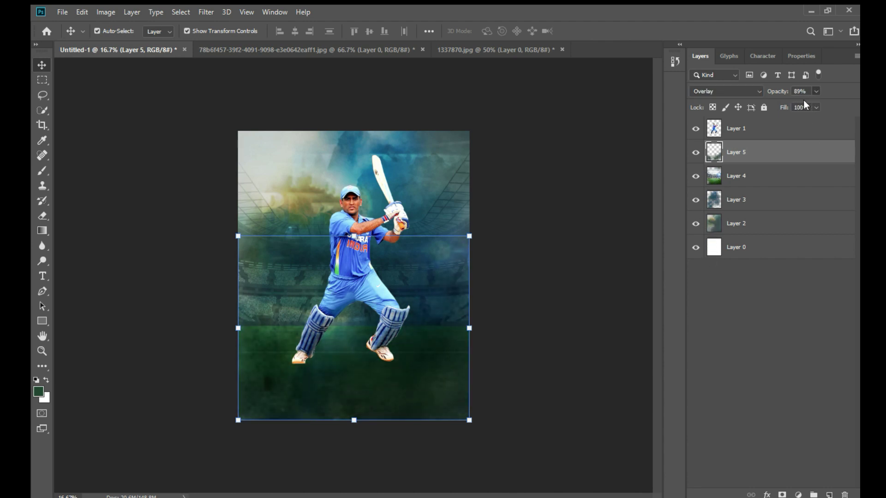
# Stretch the painted green layer wider than the canvas and reposition it over the grass.
pyautogui.moveTo(470, 329); pyautogui.dragTo(554, 330)
pyautogui.moveTo(456, 354); pyautogui.dragTo(424, 341)
pyautogui.press('Return')
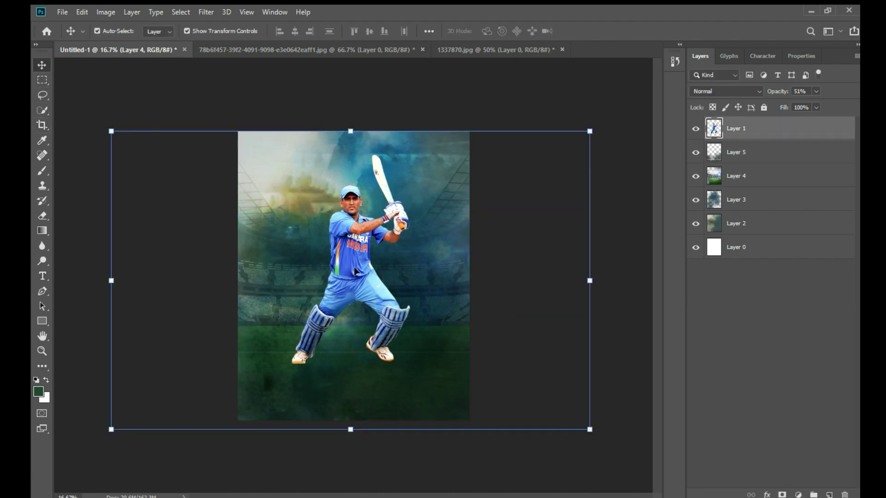
# Move the batsman slightly down on the poster and deselect his layer.
pyautogui.moveTo(355, 257)
pyautogui.mouseDown()
pyautogui.moveTo(328, 267)
pyautogui.moveTo(351, 262)
pyautogui.mouseUp()
pyautogui.click(194, 273)
pyautogui.click(342, 267)
pyautogui.click(194, 276)
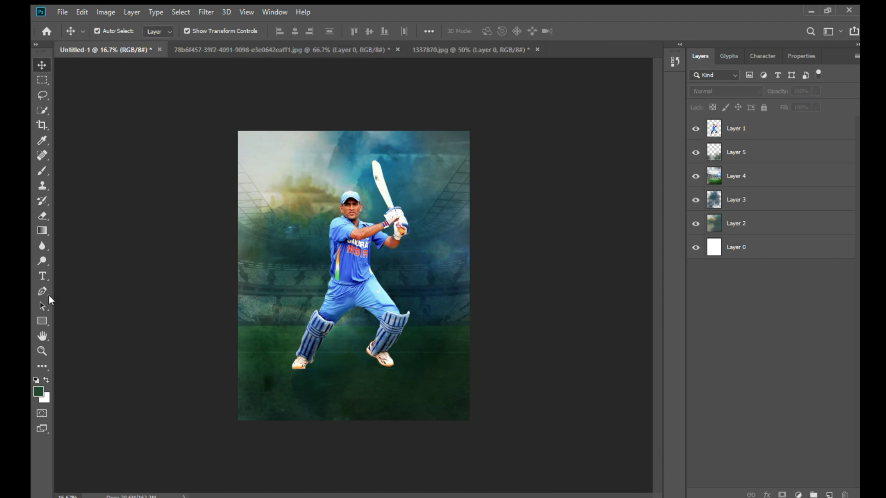
# Add the white text "MSD" in Impact Regular at 72 pt beside the batsman's feet.
pyautogui.click(43, 276)
pyautogui.click(490, 33)
pyautogui.click(497, 252)
pyautogui.click(658, 258)
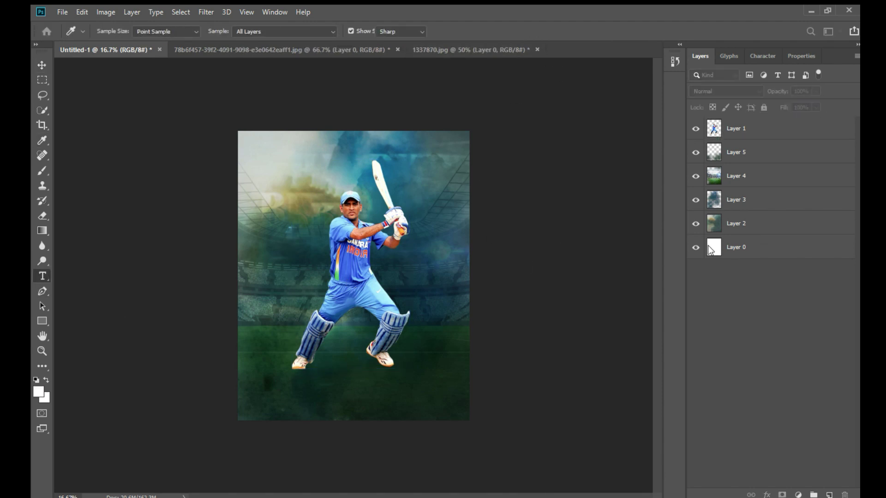
pyautogui.click(386, 363)
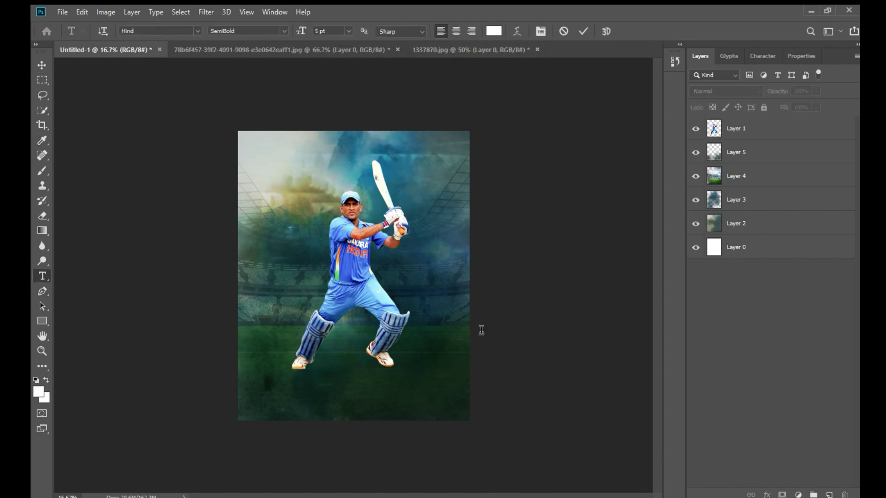
pyautogui.click(176, 32)
pyautogui.write('imp')
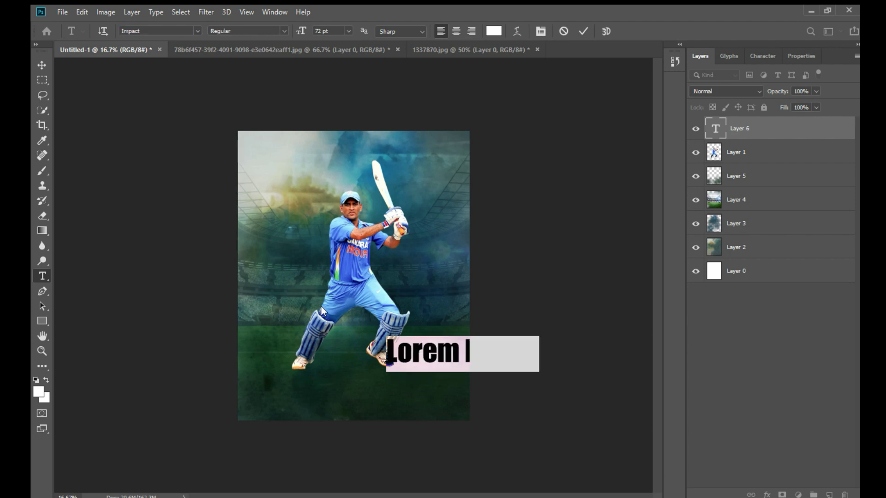
pyautogui.write('MS')
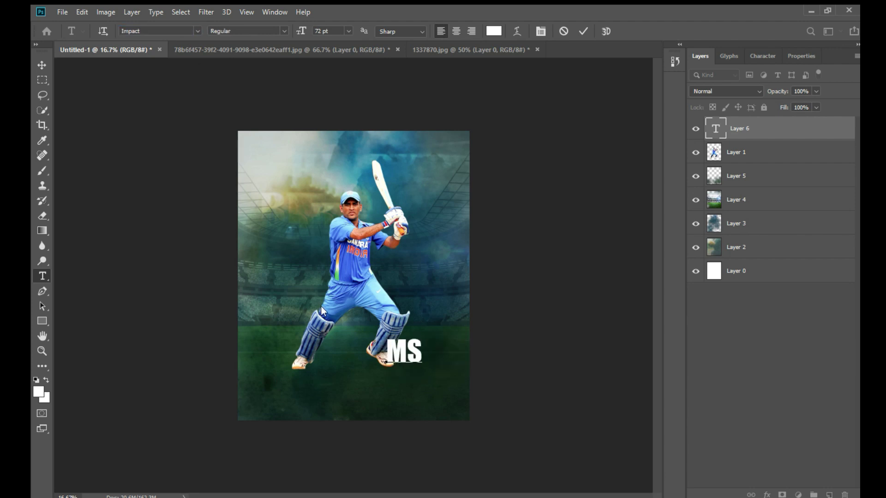
pyautogui.write('D')
pyautogui.hotkey('ctrl', 'a')
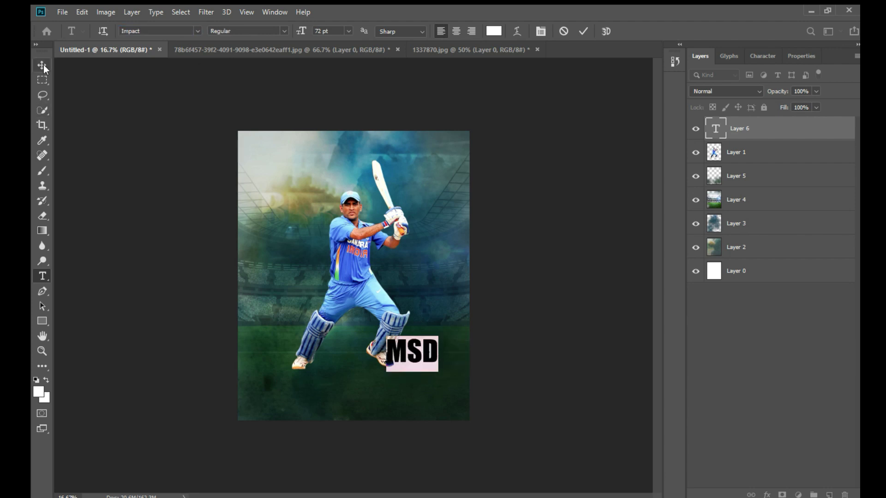
# Place the MSD text layer beneath Layer 5 and enlarge it across the upper poster behind the batsman.
pyautogui.click(42, 65)
pyautogui.moveTo(736, 130); pyautogui.dragTo(752, 190)
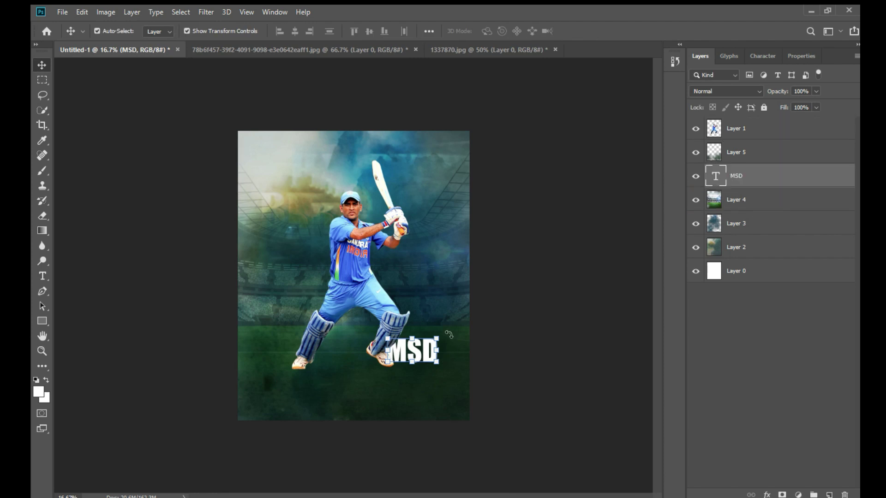
pyautogui.hotkey('ctrl', 't')
pyautogui.moveTo(457, 316); pyautogui.dragTo(547, 266)
pyautogui.moveTo(488, 310); pyautogui.dragTo(363, 223)
pyautogui.press('Return')
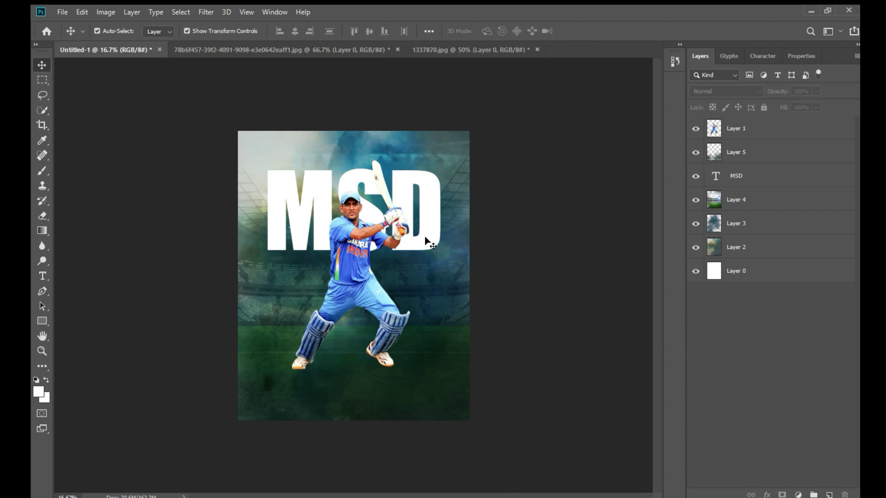
# Set the MSD text to Overlay blend mode at 75% opacity and move it slightly up.
pyautogui.click(706, 230)
pyautogui.moveTo(815, 91); pyautogui.dragTo(795, 100)
pyautogui.click(554, 189)
pyautogui.moveTo(429, 237); pyautogui.dragTo(431, 216)
pyautogui.click(529, 210)
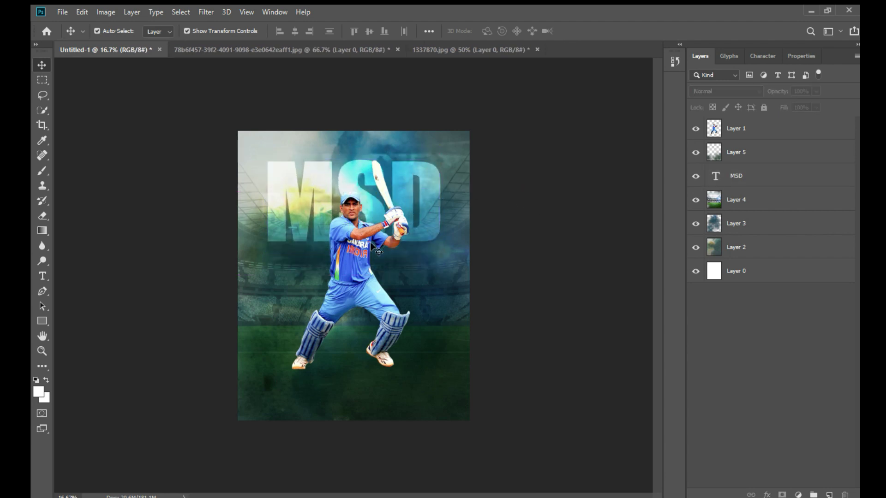
# Move the batsman down so his head overlaps the lower part of the MSD text.
pyautogui.click(358, 263)
pyautogui.moveTo(357, 261)
pyautogui.mouseDown()
pyautogui.moveTo(354, 283)
pyautogui.moveTo(354, 276)
pyautogui.mouseUp()
pyautogui.click(512, 255)
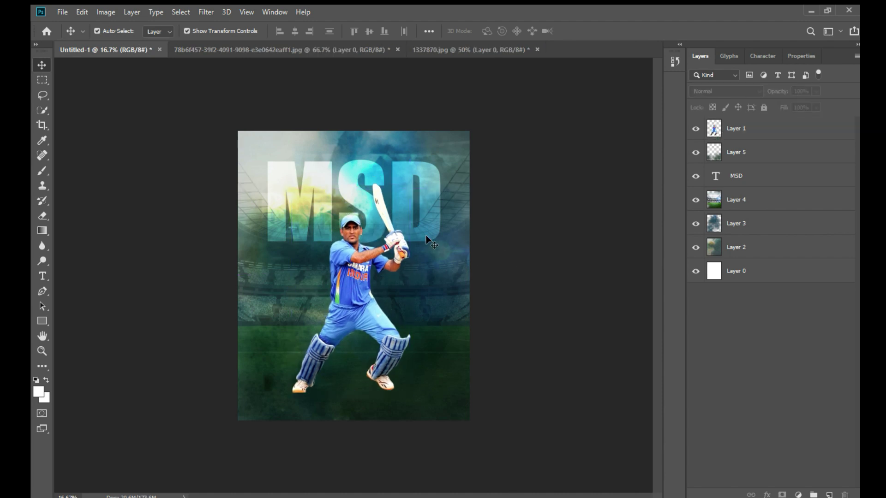
# Scale the MSD text down to about 87% and centre it behind the batsman's head and bat.
pyautogui.moveTo(430, 235); pyautogui.dragTo(428, 247)
pyautogui.hotkey('ctrl', 't')
pyautogui.moveTo(444, 165); pyautogui.dragTo(421, 181)
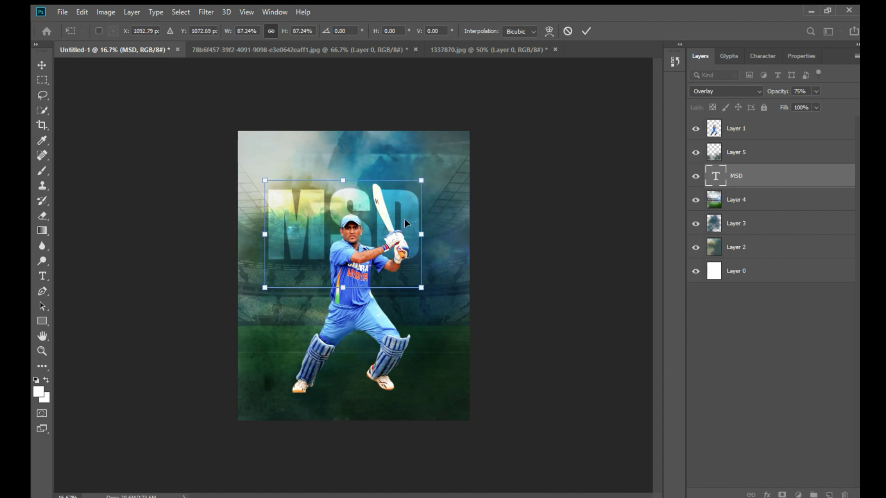
pyautogui.moveTo(397, 219); pyautogui.dragTo(417, 246)
pyautogui.press('Return')
pyautogui.click(506, 279)
# Darken the painted background texture on Layer 2 slightly with an image adjustment.
pyautogui.click(803, 153)
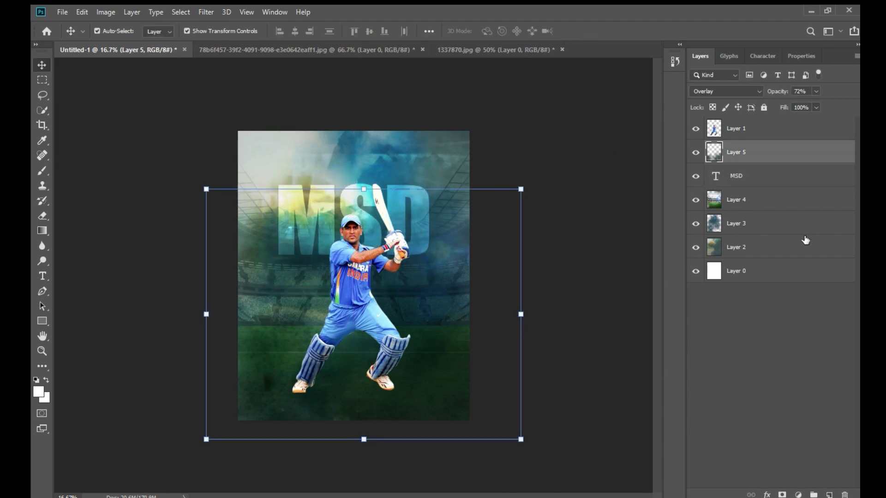
pyautogui.click(757, 249)
pyautogui.click(106, 12)
pyautogui.click(237, 44)
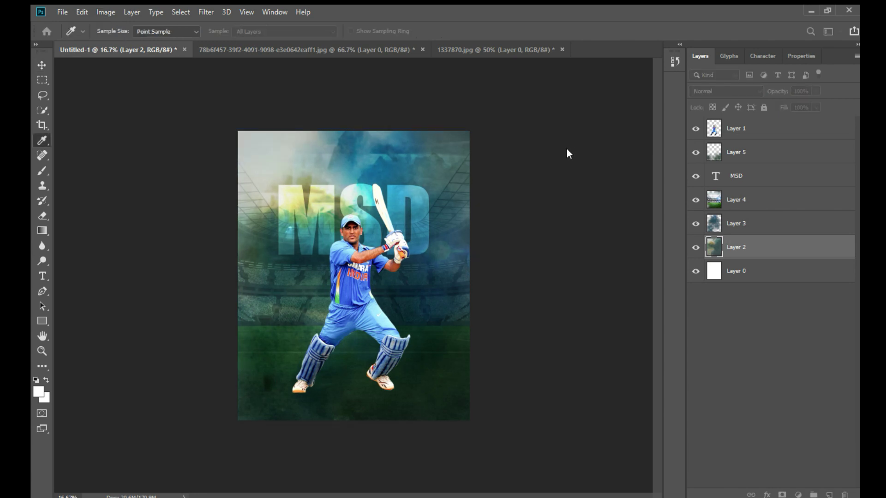
pyautogui.moveTo(567, 150); pyautogui.dragTo(605, 178)
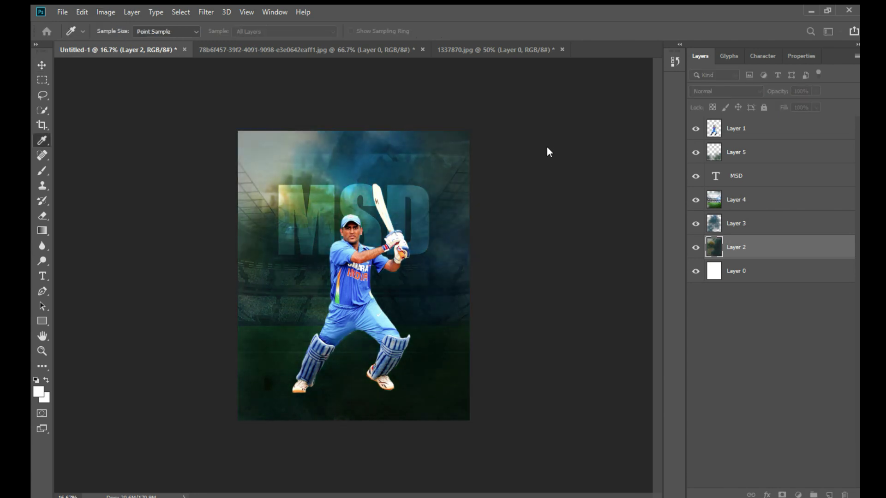
pyautogui.moveTo(547, 147); pyautogui.dragTo(569, 151)
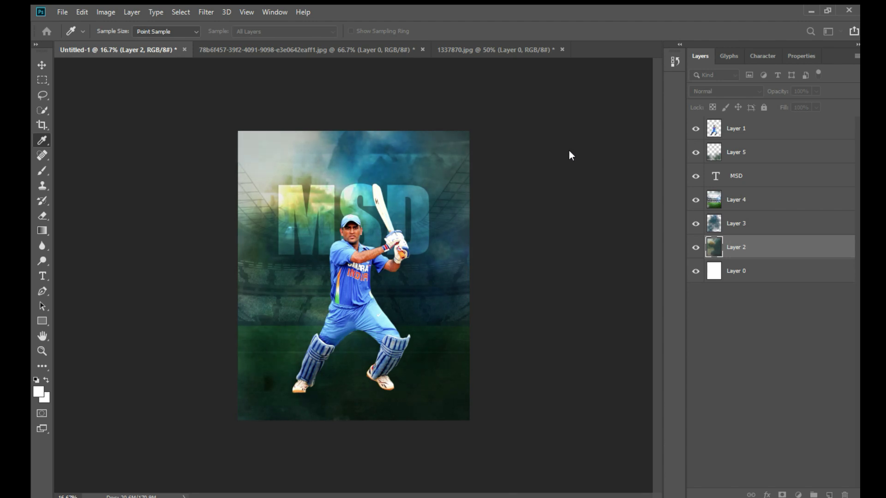
pyautogui.click(669, 132)
# Move the batsman slightly up on the poster.
pyautogui.click(548, 241)
pyautogui.moveTo(370, 319); pyautogui.dragTo(372, 312)
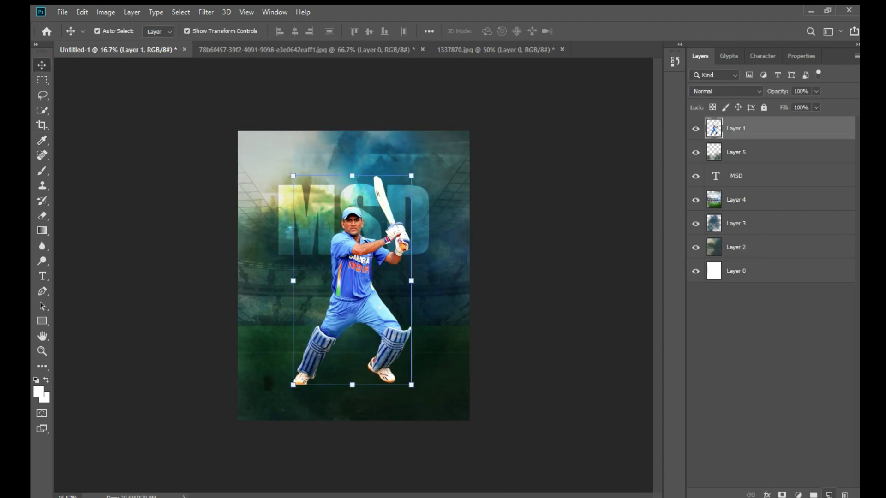
# Add a new layer above the batsman and paint sampled dark green across the lower poster with the 2165 px textured brush.
pyautogui.click(829, 495)
pyautogui.click(42, 171)
pyautogui.keyDown('alt'); pyautogui.click(259, 352); pyautogui.keyUp('alt')
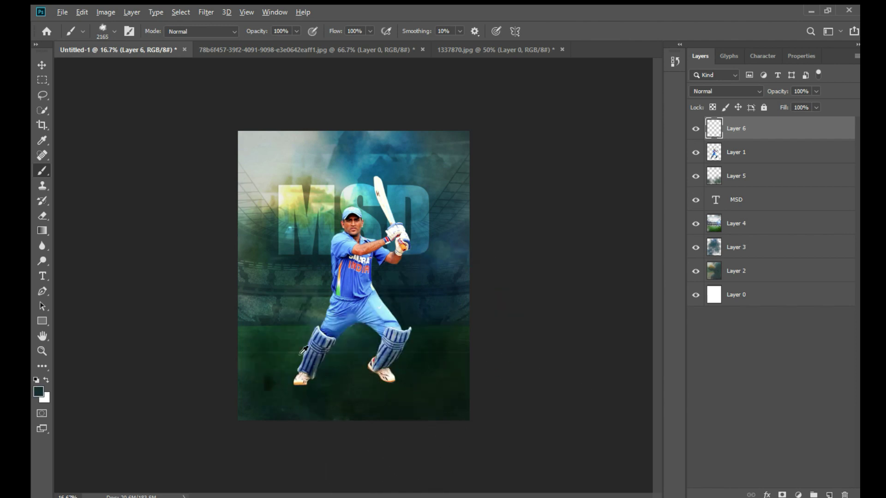
pyautogui.moveTo(394, 438); pyautogui.dragTo(570, 445)
# Set the new green paint layer above the batsman to Overlay blend mode at 25% opacity.
pyautogui.click(42, 65)
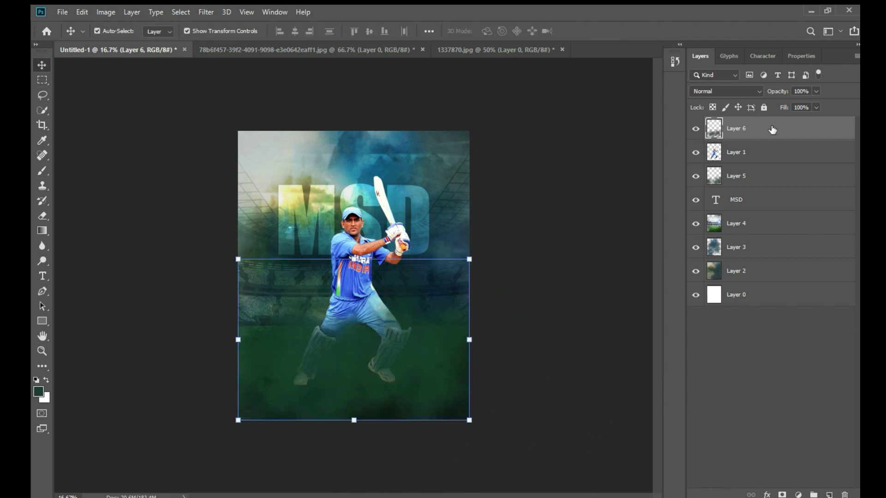
pyautogui.moveTo(806, 99); pyautogui.dragTo(792, 99)
pyautogui.click(744, 92)
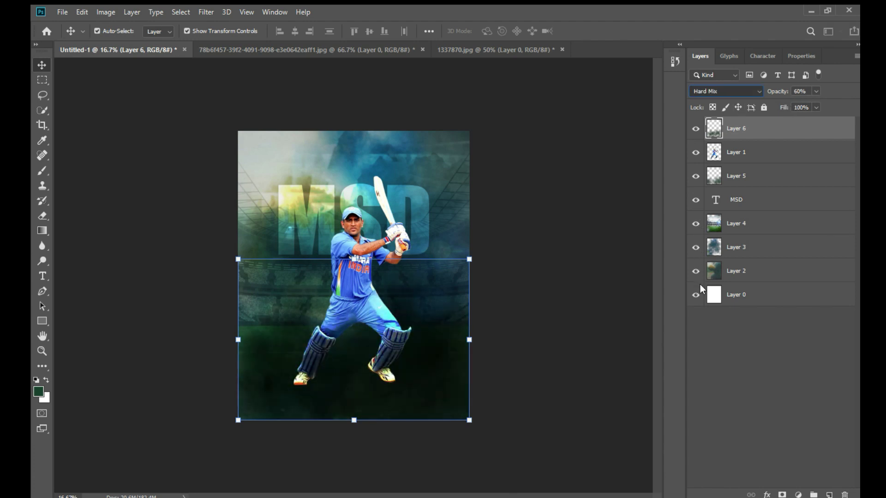
pyautogui.click(698, 222)
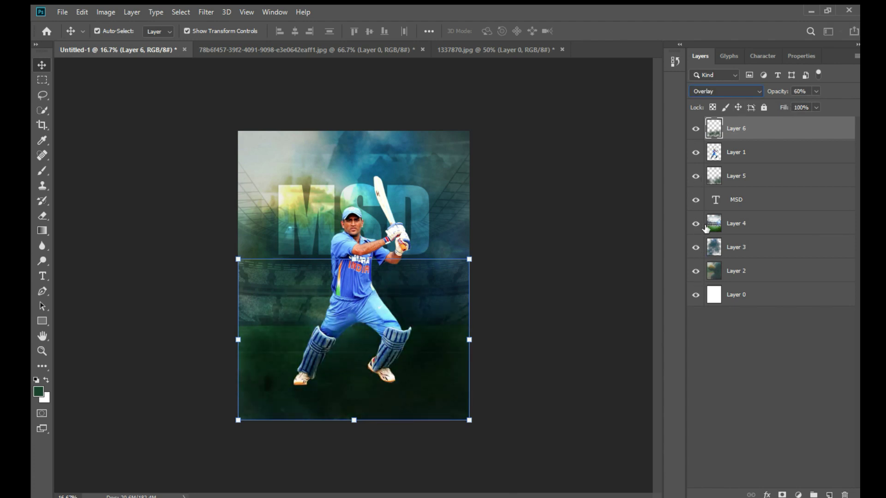
pyautogui.moveTo(813, 92); pyautogui.dragTo(793, 98)
# Enlarge the green overlay layer to about 122% so it extends past the canvas, and set its opacity to 49%.
pyautogui.moveTo(469, 340); pyautogui.dragTo(521, 341)
pyautogui.moveTo(456, 322); pyautogui.dragTo(439, 313)
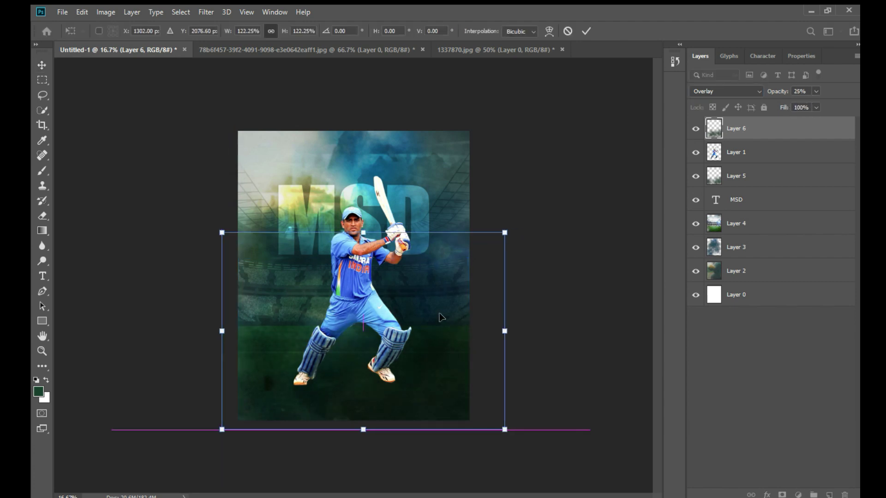
pyautogui.press('Return')
pyautogui.moveTo(815, 91); pyautogui.dragTo(826, 99)
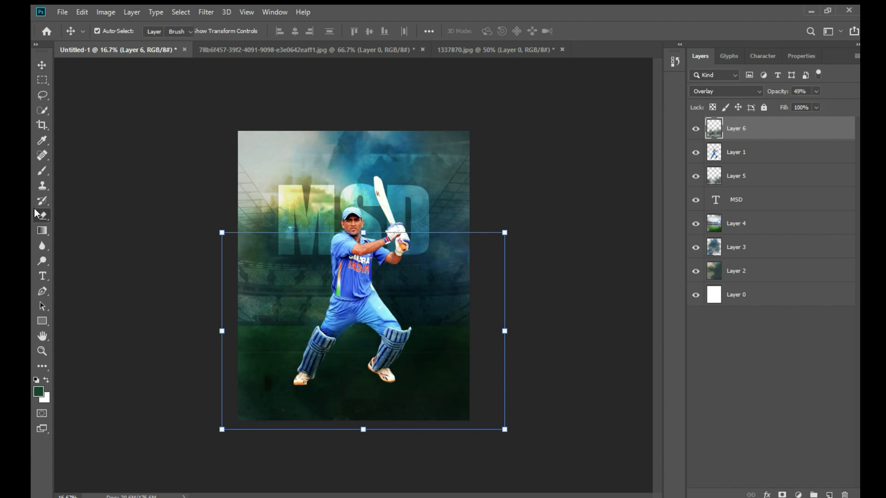
# Touch up the green overlay around the batsman's legs with the 1500 px eraser and scale the layer to 111.75%.
pyautogui.press('e')
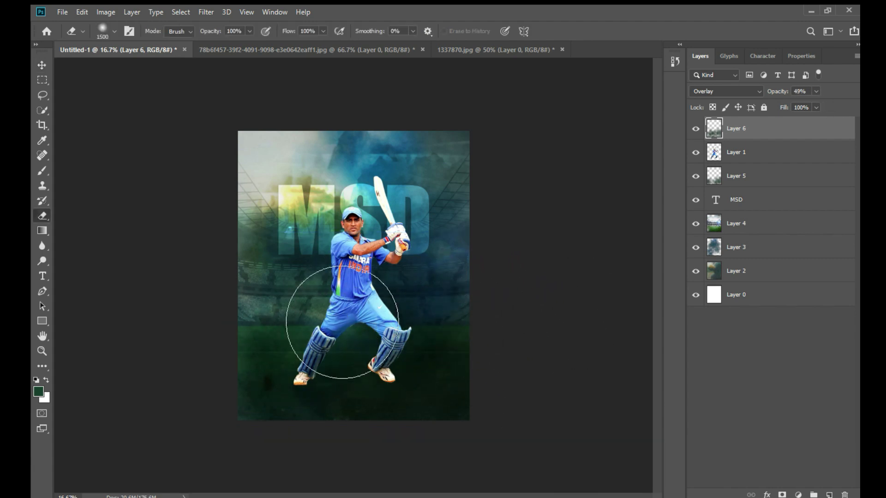
pyautogui.click(42, 65)
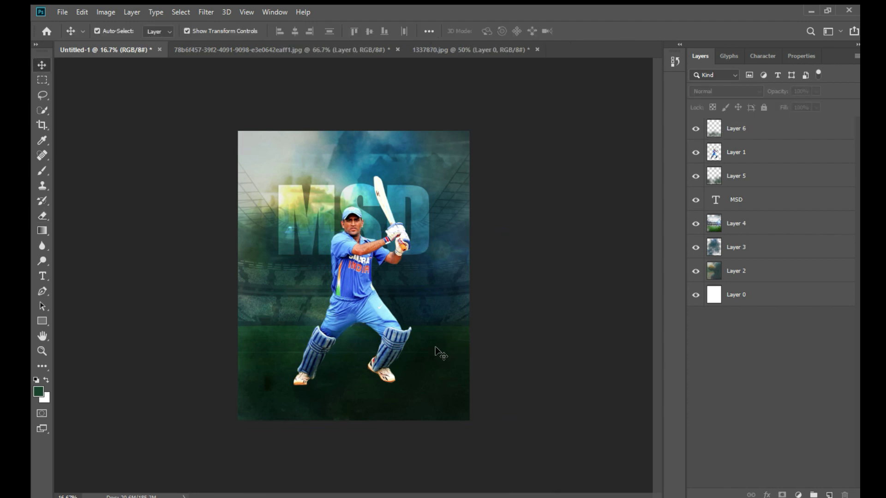
pyautogui.moveTo(364, 233); pyautogui.dragTo(363, 209)
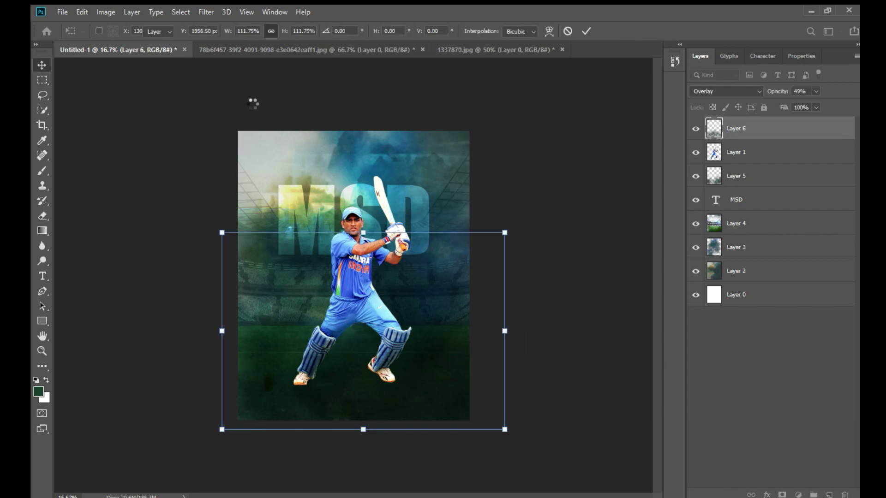
pyautogui.press('Return')
# Add the text "HAPPY BIRTHDAY" in white near the batsman's feet.
pyautogui.press('t')
pyautogui.click(353, 396)
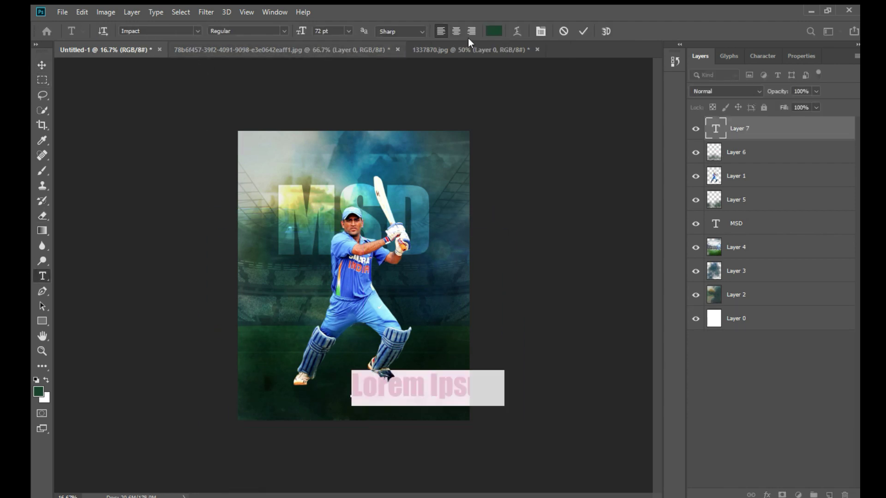
pyautogui.click(494, 31)
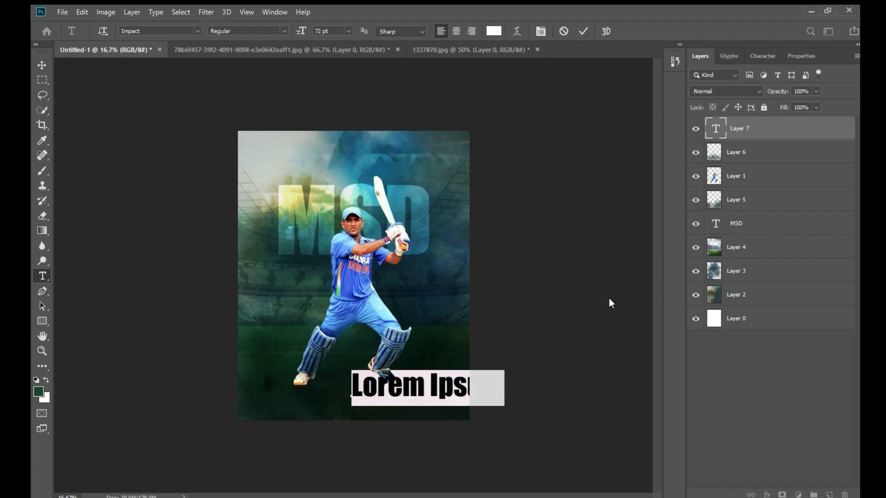
pyautogui.write('HAPPY BIRTHDAY')
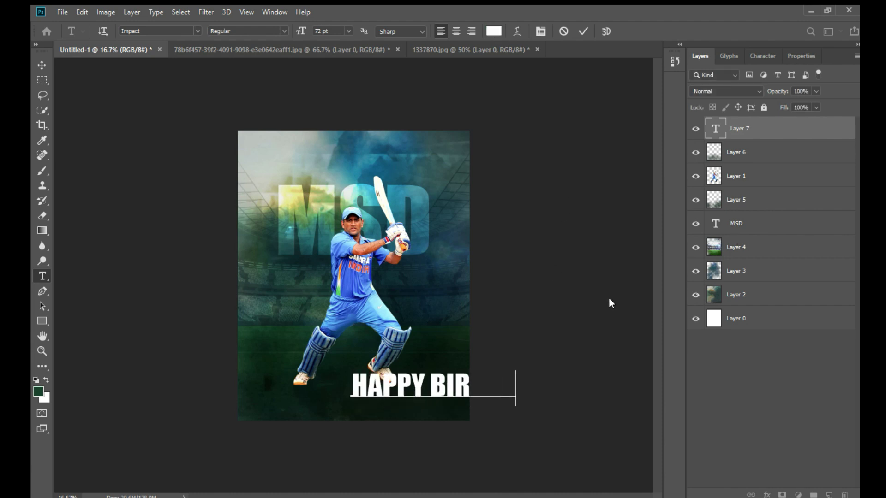
# Set the HAPPY BIRTHDAY text to 30 pt and shift it beneath the batsman.
pyautogui.hotkey('ctrl', 'a')
pyautogui.click(347, 130)
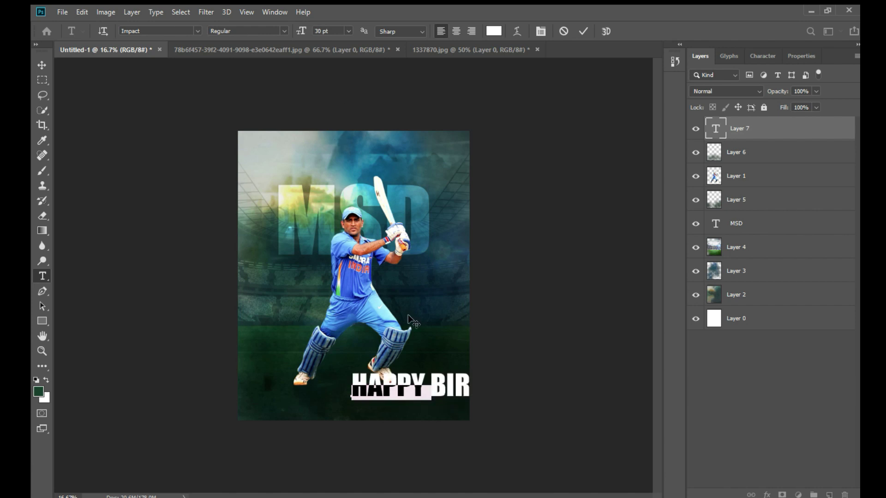
pyautogui.moveTo(409, 344); pyautogui.dragTo(363, 347)
# Change the HAPPY BIRTHDAY text's font to Poppins SemiBold.
pyautogui.click(182, 34)
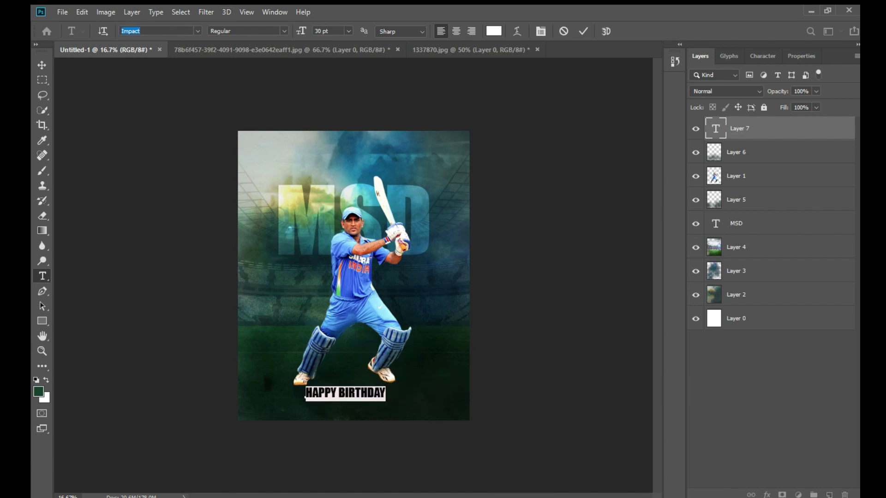
pyautogui.write('POP')
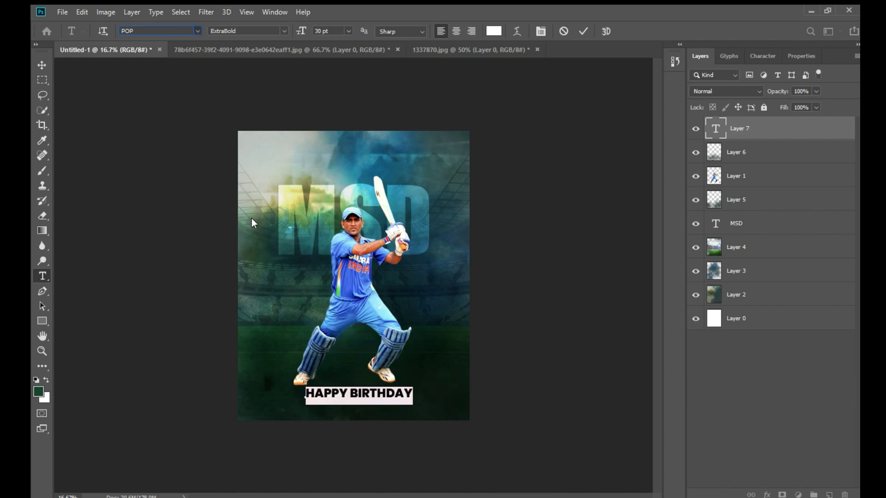
pyautogui.click(215, 195)
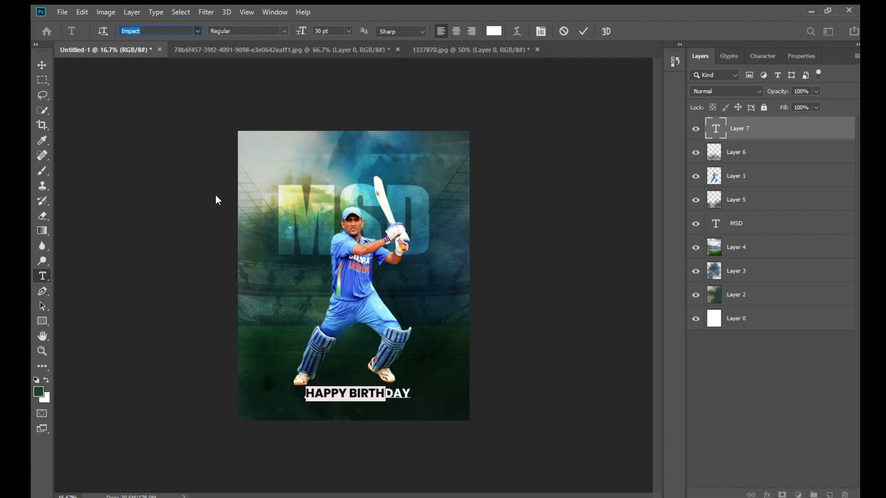
pyautogui.click(281, 30)
pyautogui.click(246, 141)
# Append "MSD" to the birthday text and recentre the line beneath the batsman.
pyautogui.click(409, 391)
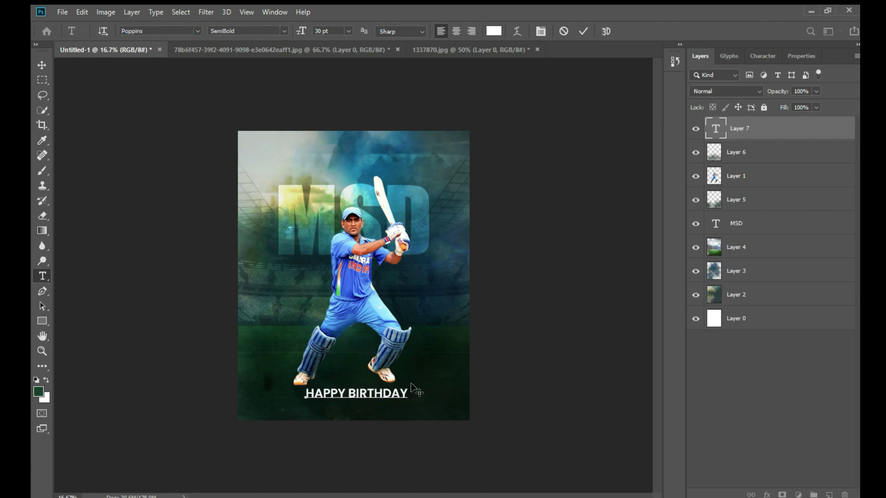
pyautogui.write('MS')
pyautogui.write('D')
pyautogui.hotkey('ctrl', 'a')
pyautogui.moveTo(406, 364); pyautogui.dragTo(390, 364)
# Insert "#" before HAPPY BIRTHDAY MSD and set the whole line to Poppins Medium.
pyautogui.click(289, 391)
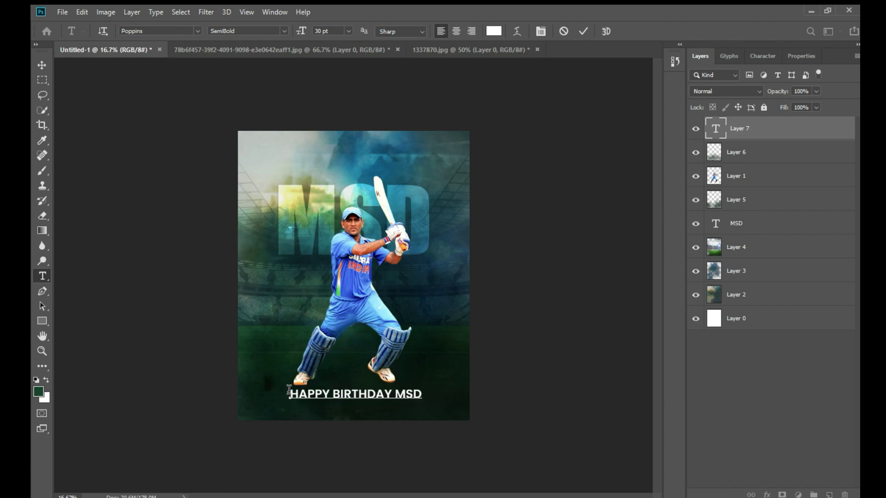
pyautogui.write('#')
pyautogui.hotkey('ctrl', 'a')
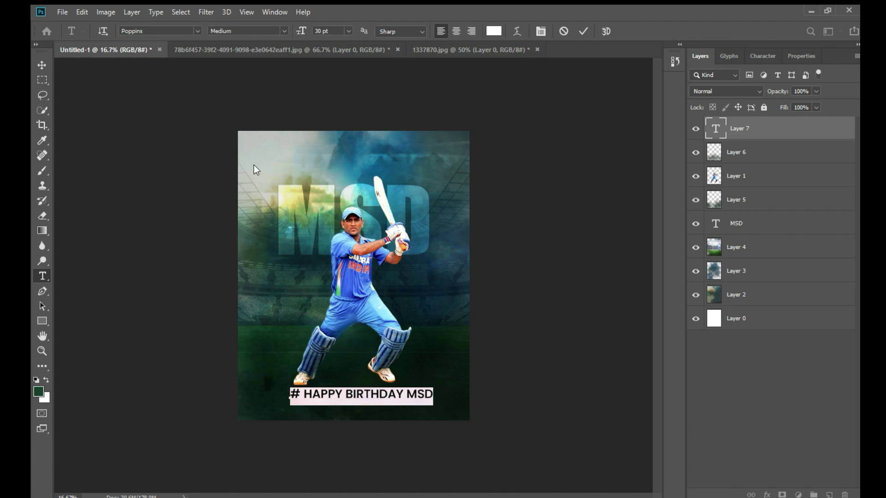
# Shrink the # HAPPY BIRTHDAY MSD line slightly and centre it near the poster's lower edge.
pyautogui.click(42, 65)
pyautogui.moveTo(400, 391)
pyautogui.mouseDown()
pyautogui.moveTo(396, 401)
pyautogui.moveTo(426, 396)
pyautogui.moveTo(391, 399)
pyautogui.mouseUp()
pyautogui.click(42, 65)
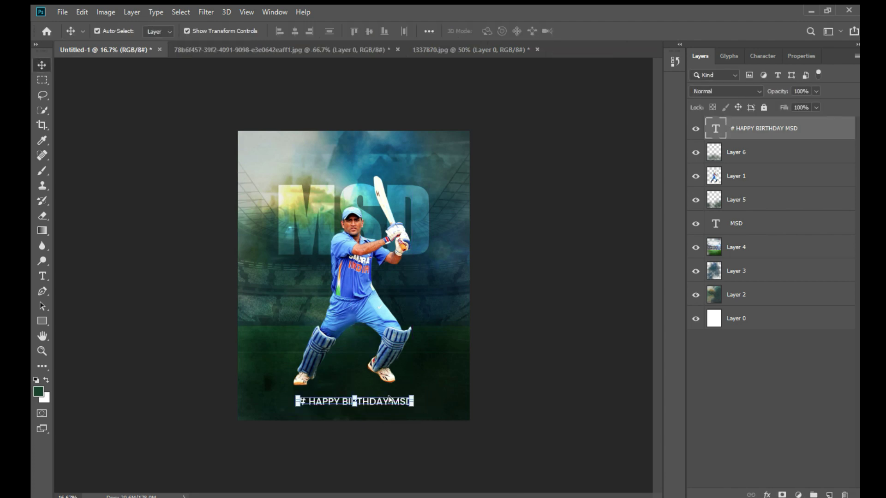
# Draw a white-filled rectangle about 2526 × 114 px as a full-width band beneath the # HAPPY BIRTHDAY MSD text.
pyautogui.click(511, 390)
pyautogui.click(42, 321)
pyautogui.click(162, 28)
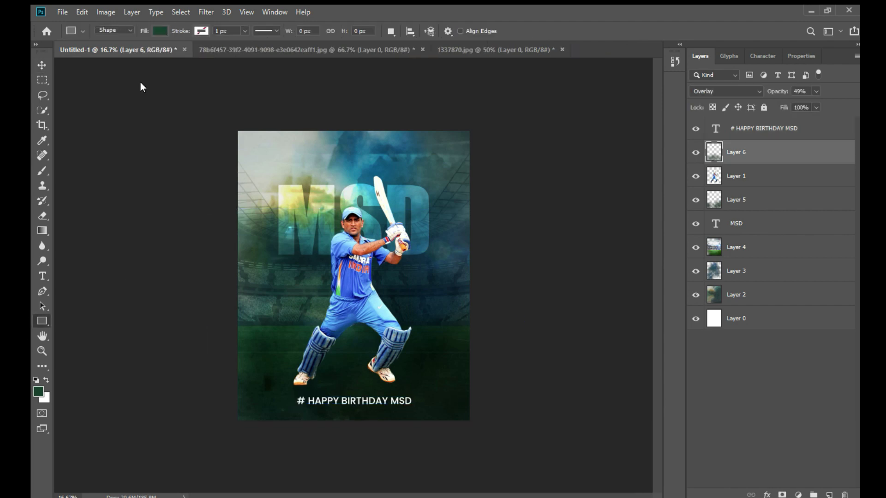
pyautogui.click(118, 96)
pyautogui.moveTo(233, 398); pyautogui.dragTo(477, 408)
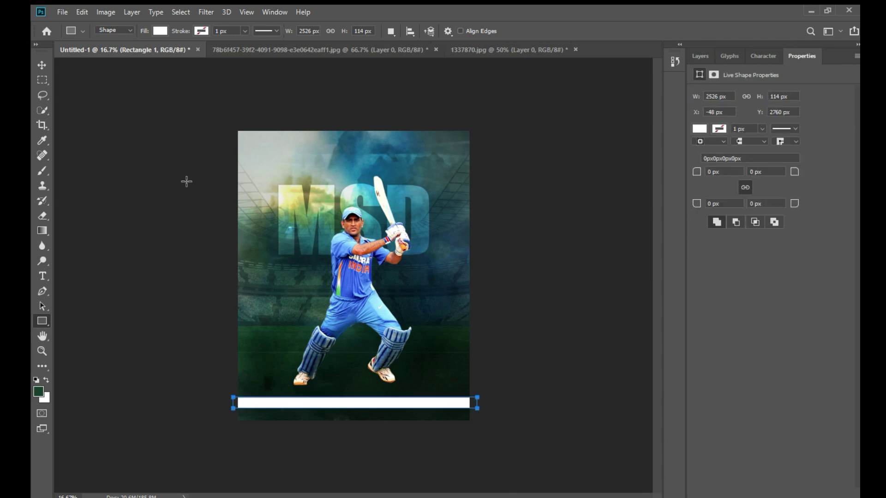
# Set the white band's blend mode to Overlay.
pyautogui.press('v')
pyautogui.click(695, 55)
pyautogui.click(726, 91)
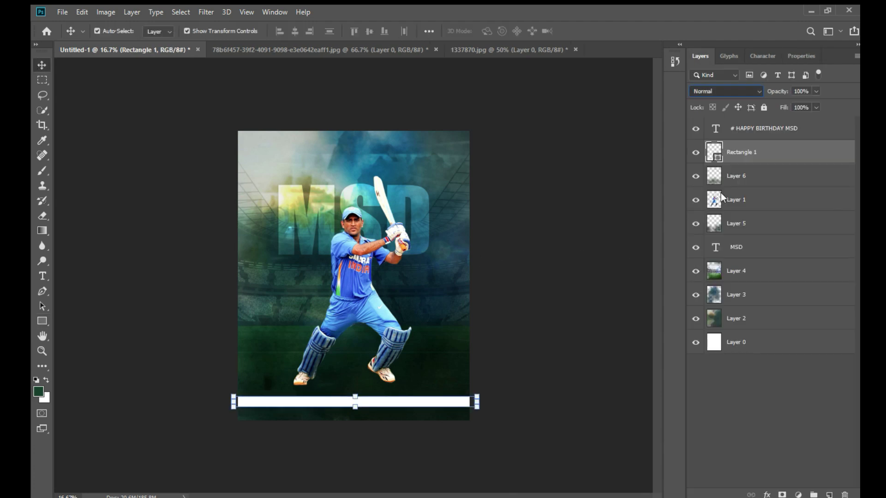
pyautogui.click(702, 224)
pyautogui.click(520, 350)
pyautogui.click(454, 400)
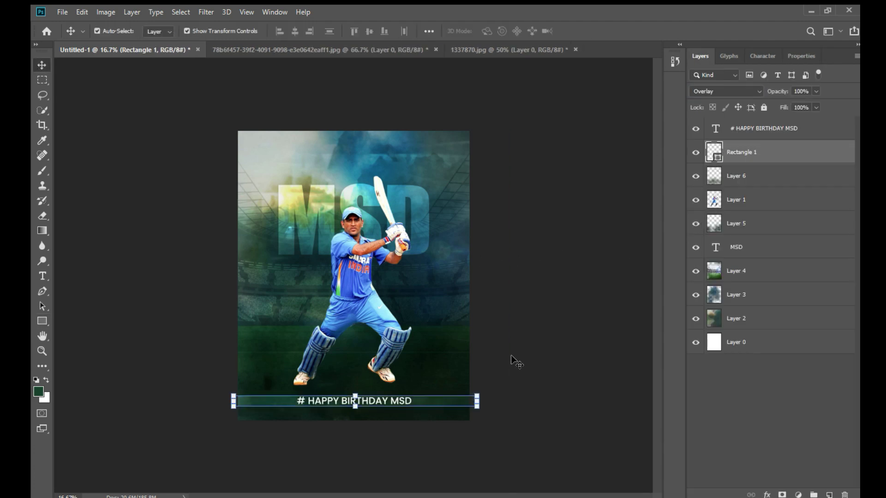
# Rasterize the band layer, try softening it with a 1500 px Eraser, and undo the erasing.
pyautogui.click(508, 362)
pyautogui.click(450, 403)
pyautogui.click(42, 216)
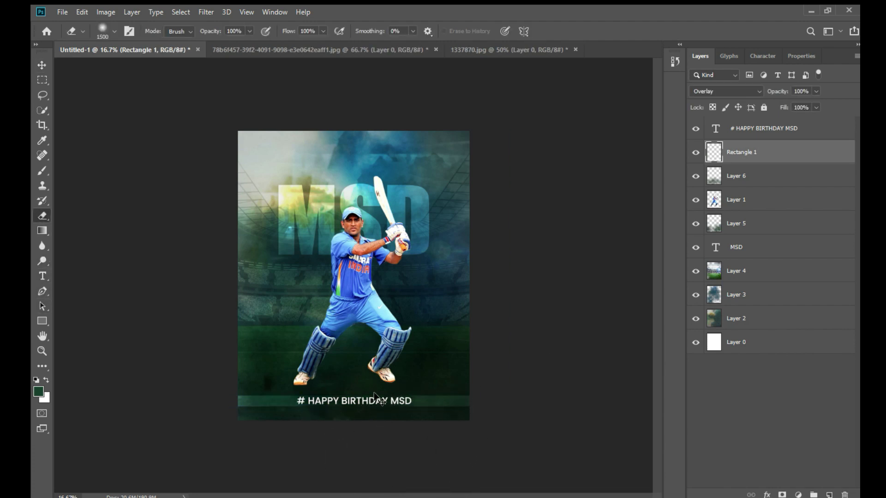
pyautogui.hotkey('ctrl', 'z')
pyautogui.click(40, 64)
pyautogui.click(295, 438)
# Lower the Rectangle 1 band's layer opacity to 55%.
pyautogui.click(720, 154)
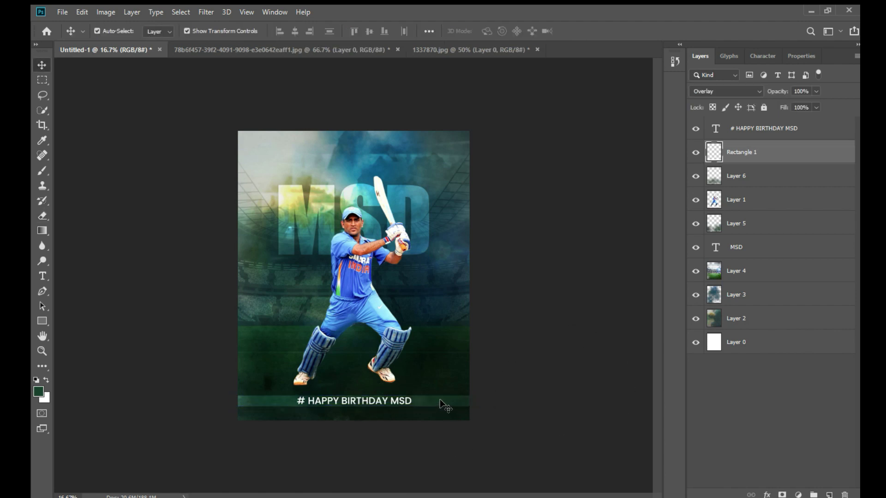
pyautogui.moveTo(813, 94); pyautogui.dragTo(796, 100)
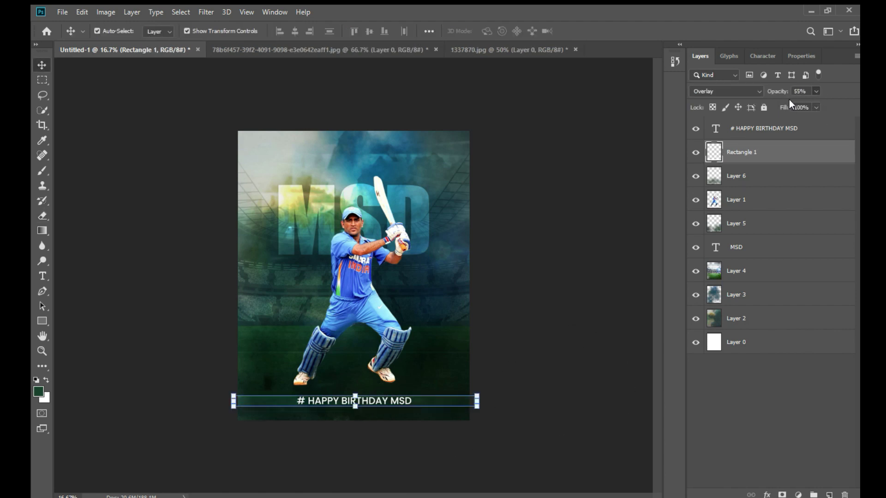
pyautogui.click(557, 317)
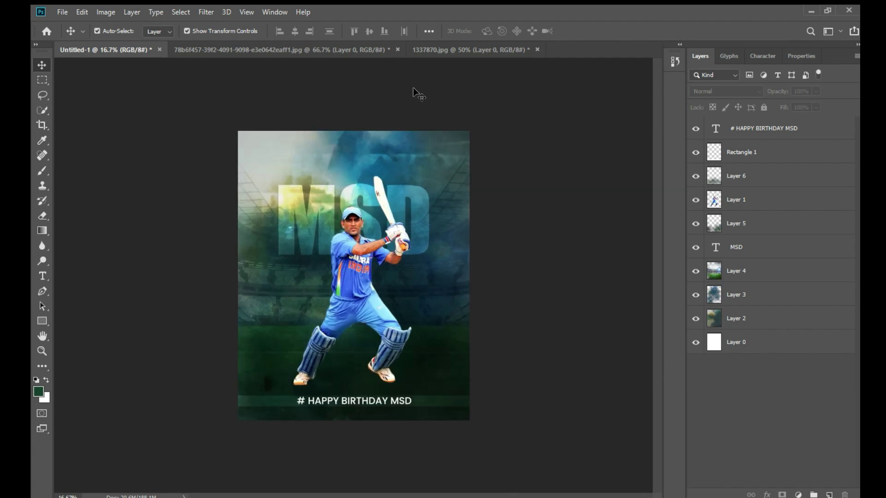
# Add the text "#07 JULY" in white 30 pt Poppins near the poster's upper-right corner.
pyautogui.click(42, 276)
pyautogui.click(447, 141)
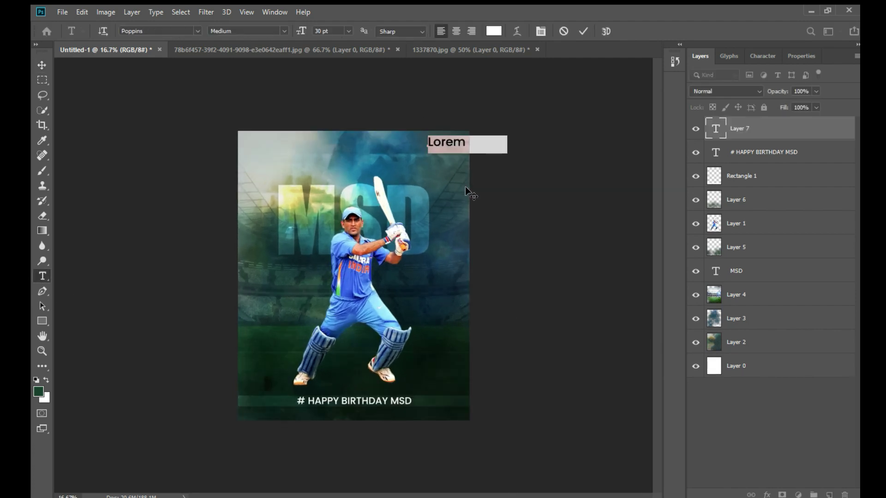
pyautogui.write('@0')
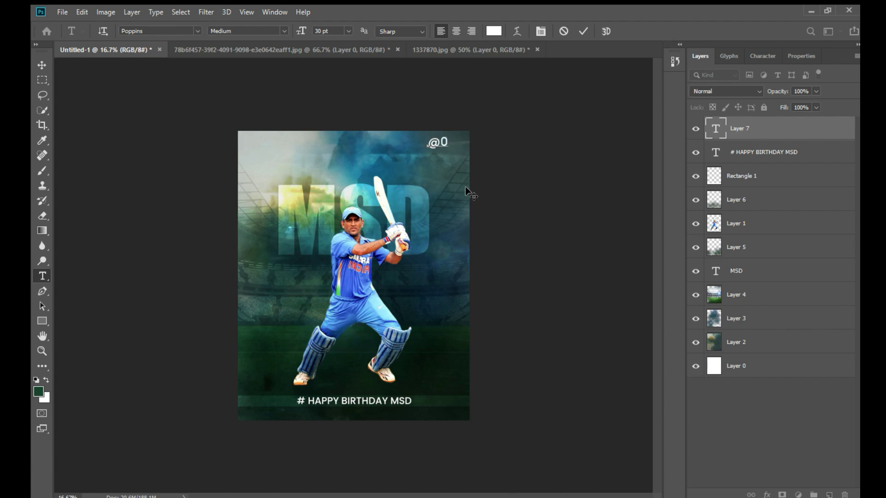
pyautogui.press('BackSpace')
pyautogui.press('BackSpace')
pyautogui.write('#07 july')
pyautogui.hotkey('ctrl', 'a')
pyautogui.click(459, 142)
pyautogui.press('BackSpace')
pyautogui.press('BackSpace')
pyautogui.write('L')
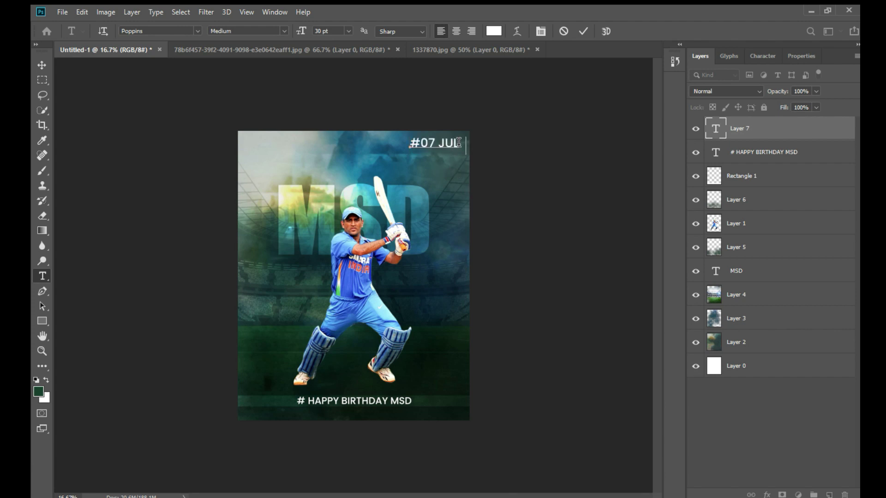
pyautogui.write('Y')
# Change the #07 JULY text to Poppins SemiBold and underline it.
pyautogui.hotkey('ctrl', 'a')
pyautogui.click(281, 134)
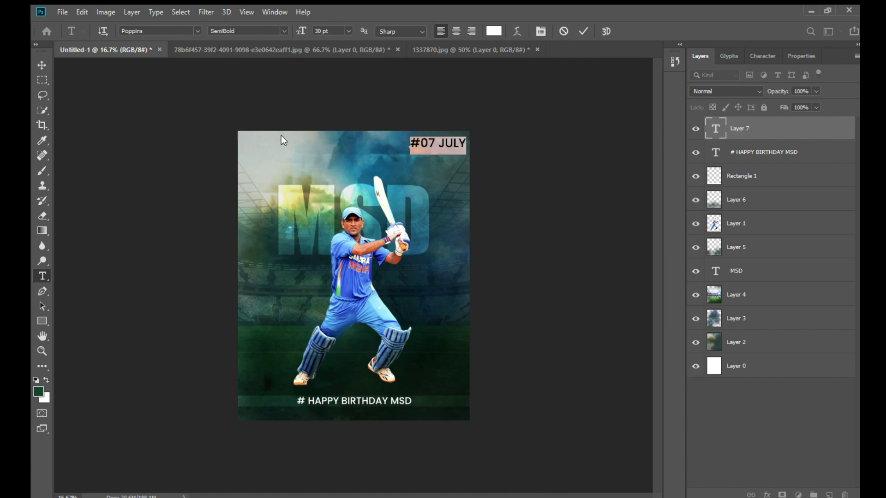
pyautogui.click(751, 52)
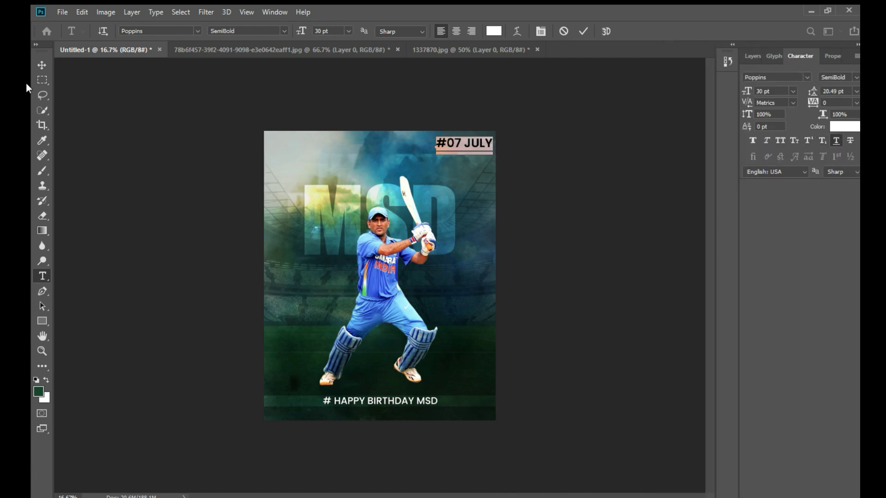
# Scale down the #07 JULY text and position it inside the poster's upper-right corner.
pyautogui.click(42, 65)
pyautogui.moveTo(431, 154); pyautogui.dragTo(453, 146)
pyautogui.press('Return')
pyautogui.press('Return')
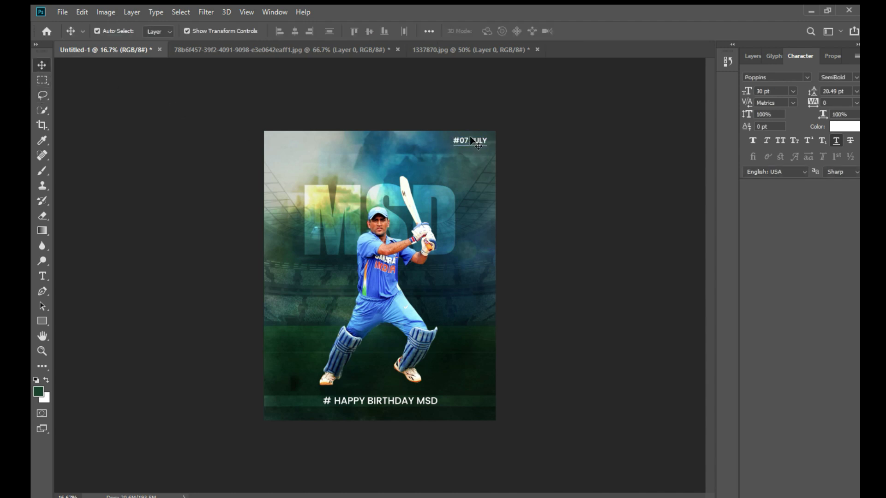
# Set the #07 JULY text's blend mode to Overlay.
pyautogui.click(750, 56)
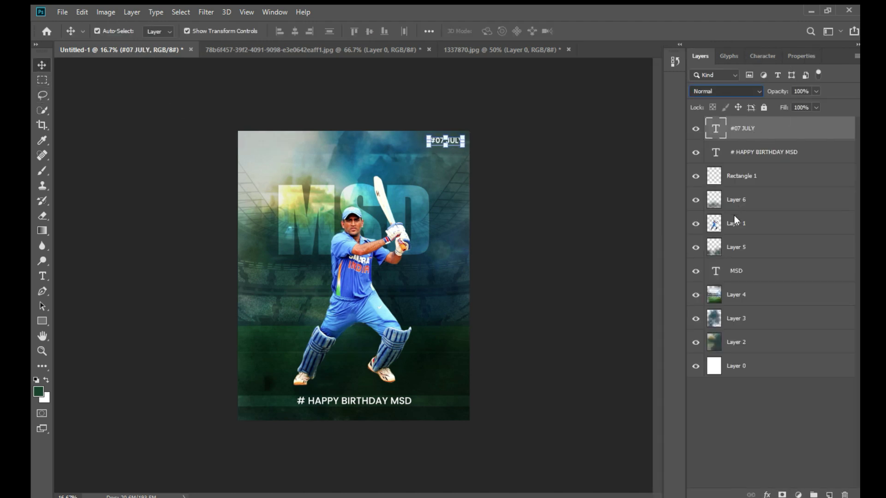
pyautogui.click(525, 188)
pyautogui.click(445, 140)
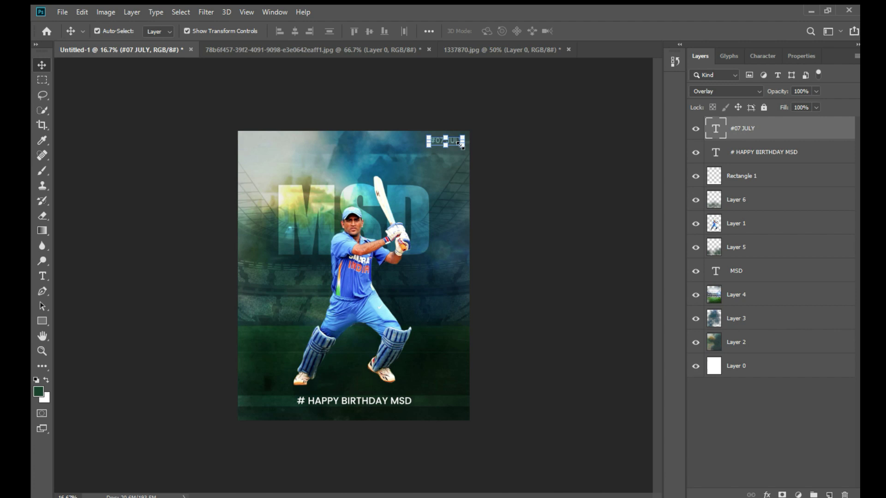
# Nudge the #07 JULY text slightly within the poster's corner and deselect it.
pyautogui.click(429, 147)
pyautogui.moveTo(449, 139)
pyautogui.mouseDown()
pyautogui.moveTo(432, 144)
pyautogui.moveTo(455, 144)
pyautogui.moveTo(448, 136)
pyautogui.mouseUp()
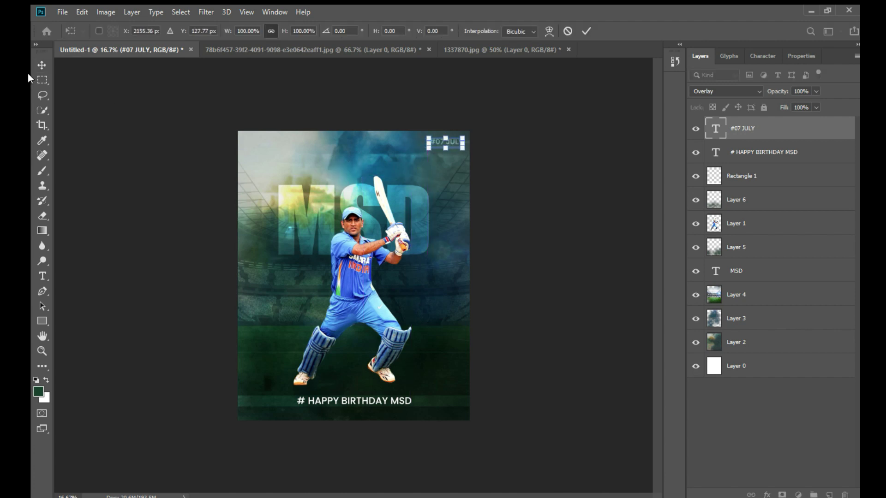
pyautogui.press('Return')
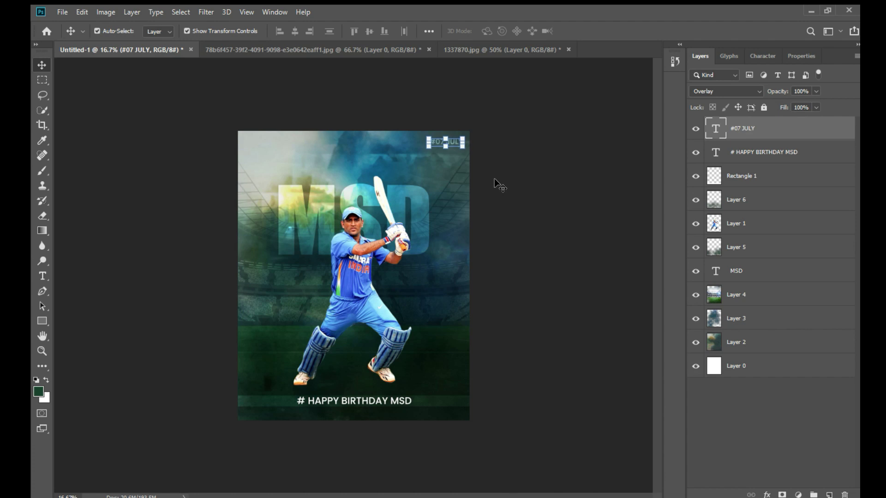
pyautogui.click(494, 178)
pyautogui.hotkey('ctrl', '-')
pyautogui.hotkey('ctrl', '+')
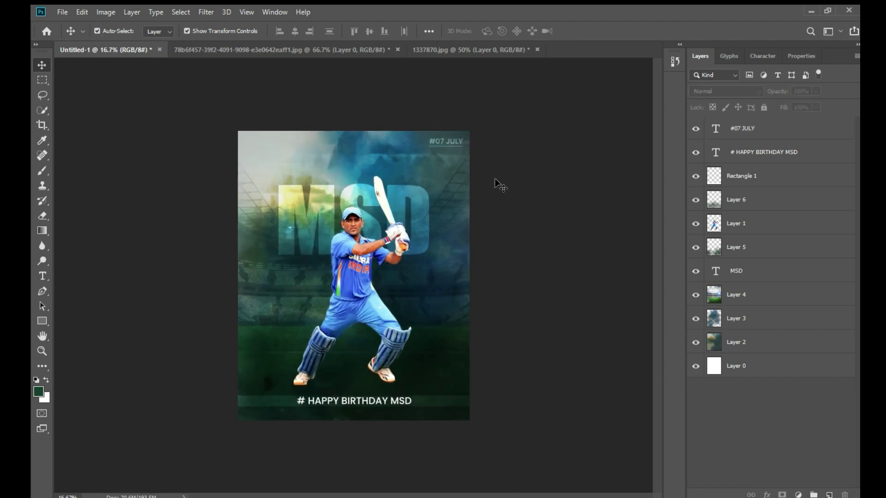
# Add a Drop Shadow effect to the batsman on Layer 1.
pyautogui.click(350, 277)
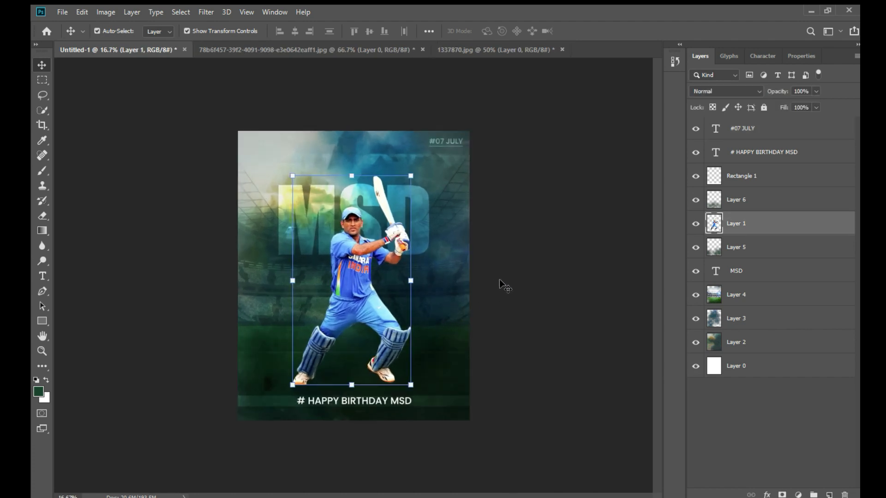
pyautogui.click(828, 202)
pyautogui.click(821, 223)
pyautogui.press('h')
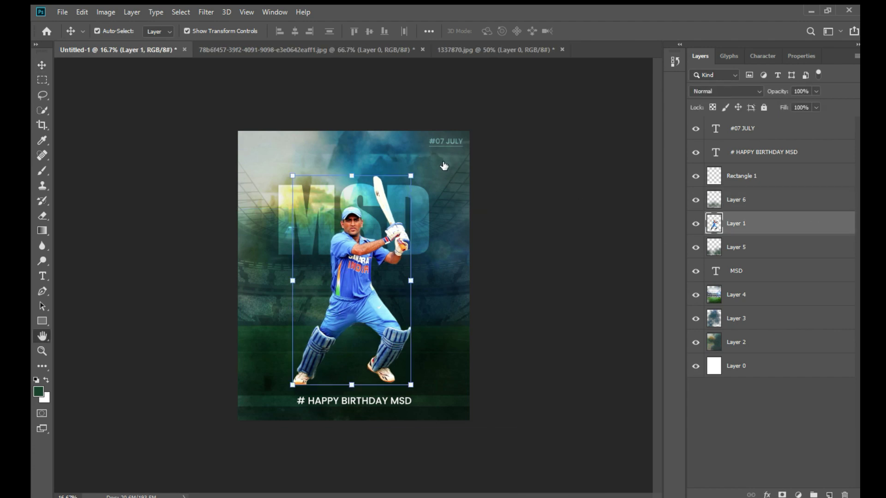
pyautogui.click(472, 314)
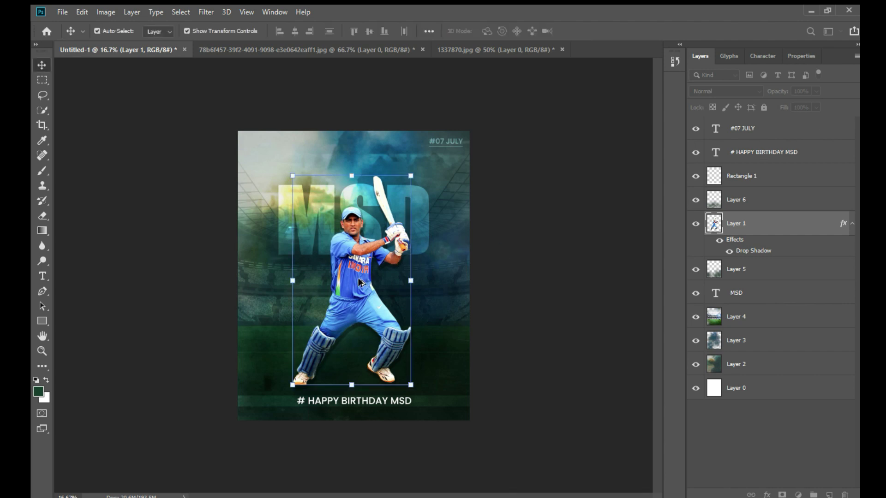
# Deselect the batsman layer and bring up the 1337870.jpg stadium image.
pyautogui.scroll(2, 359, 295)
pyautogui.scroll(-1, 376, 330)
pyautogui.click(538, 344)
pyautogui.scroll(-2, 538, 344)
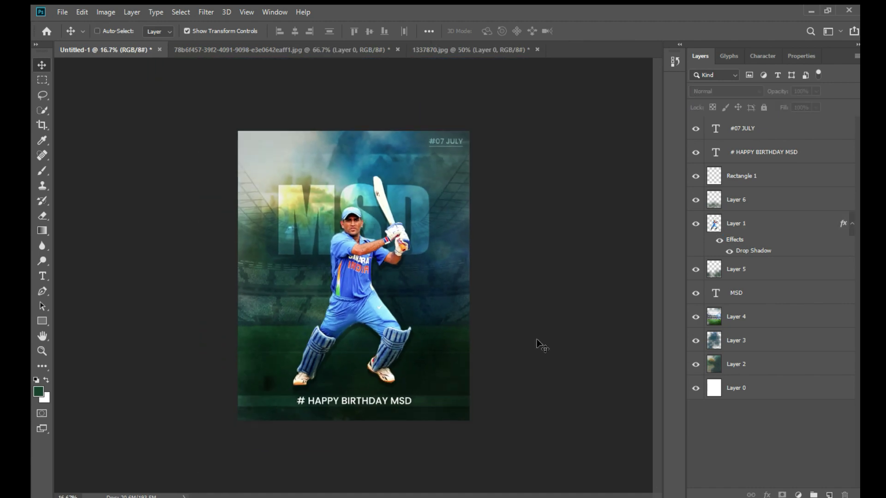
pyautogui.scroll(1, 540, 344)
pyautogui.click(480, 50)
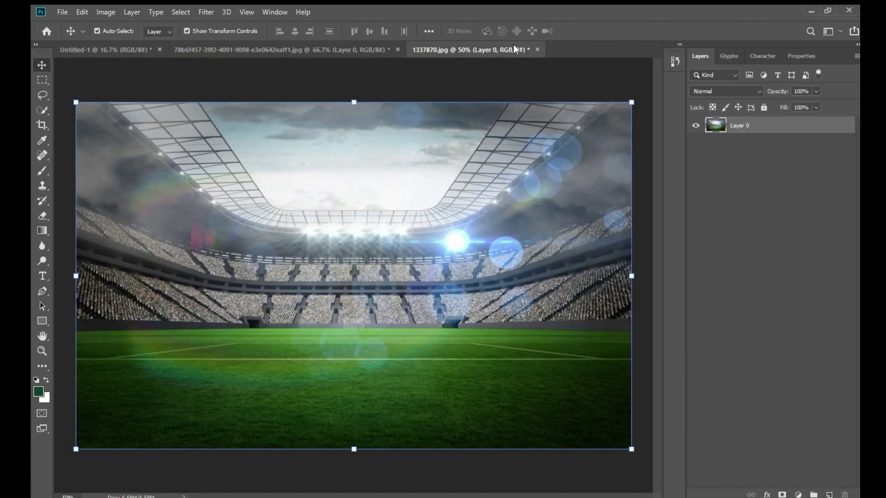